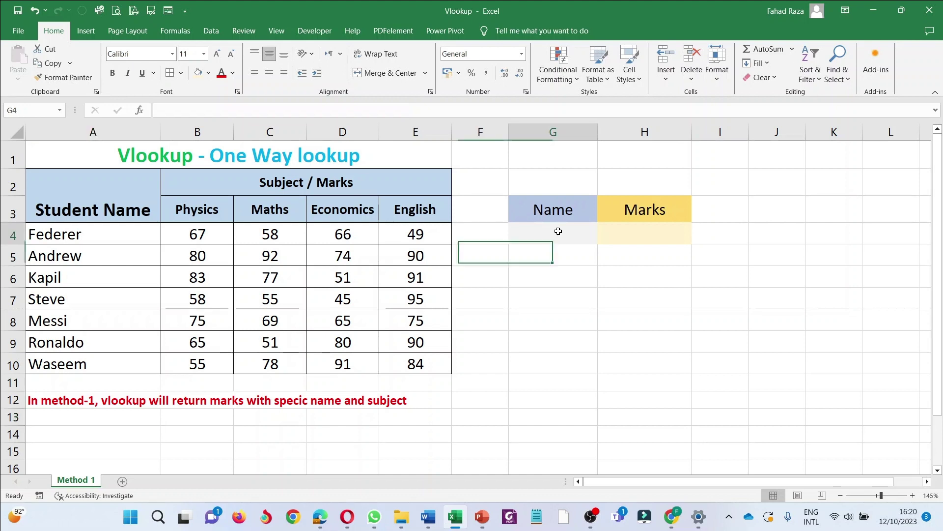
Select the Marks result cell H4 on the Vlookup workbook's Method 1 sheet
{"action": "left_click", "coordinate": [634, 234]}
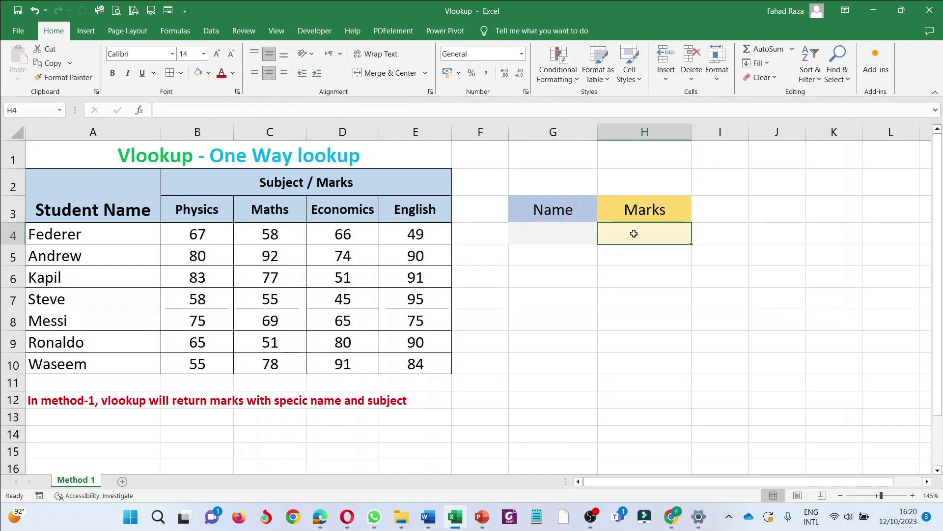
Enter =VLOOKUP("Federer",A3:E10,2,0) in H4 to return Federer's Physics mark, 67
{"action": "type", "text": "="}
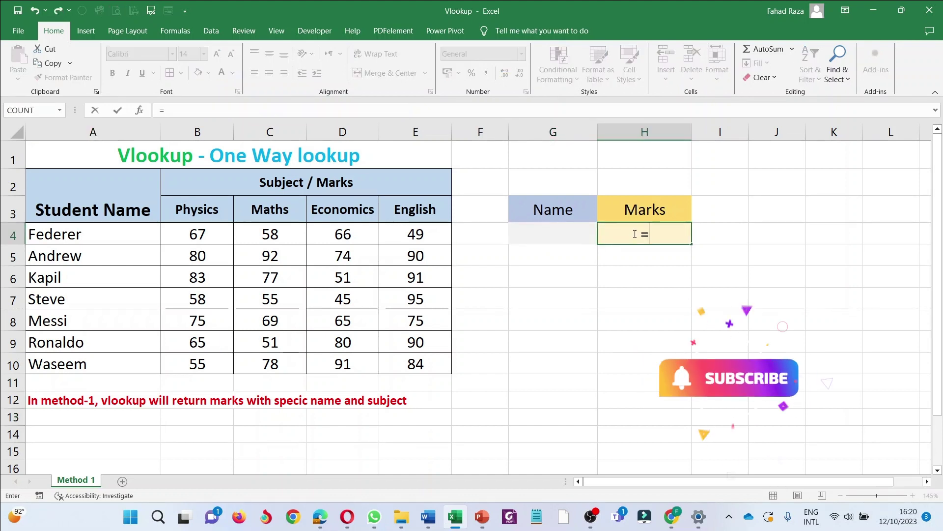
{"action": "type", "text": "vloo"}
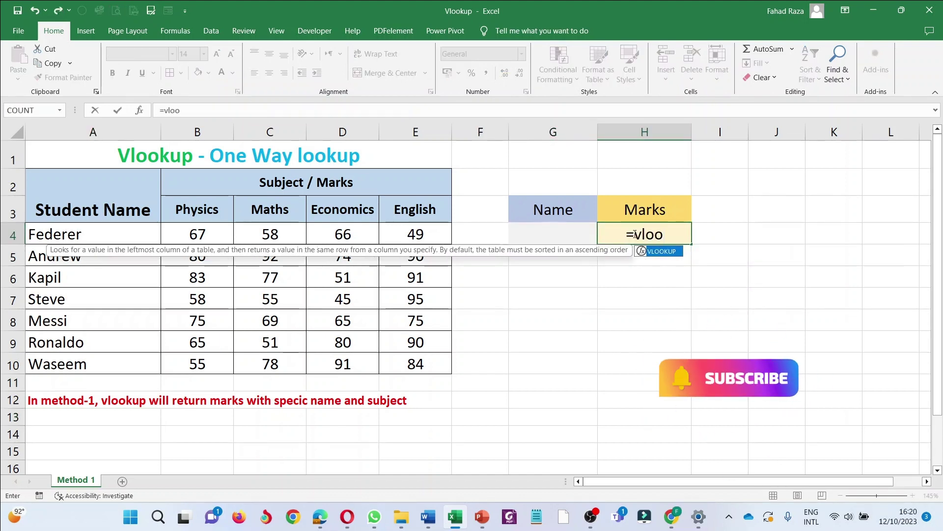
{"action": "type", "text": "kup"}
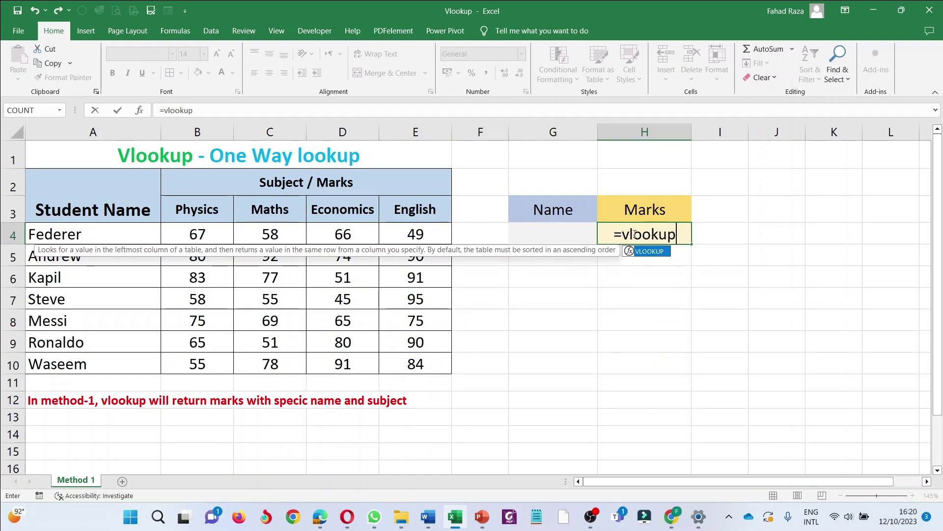
{"action": "type", "text": "("}
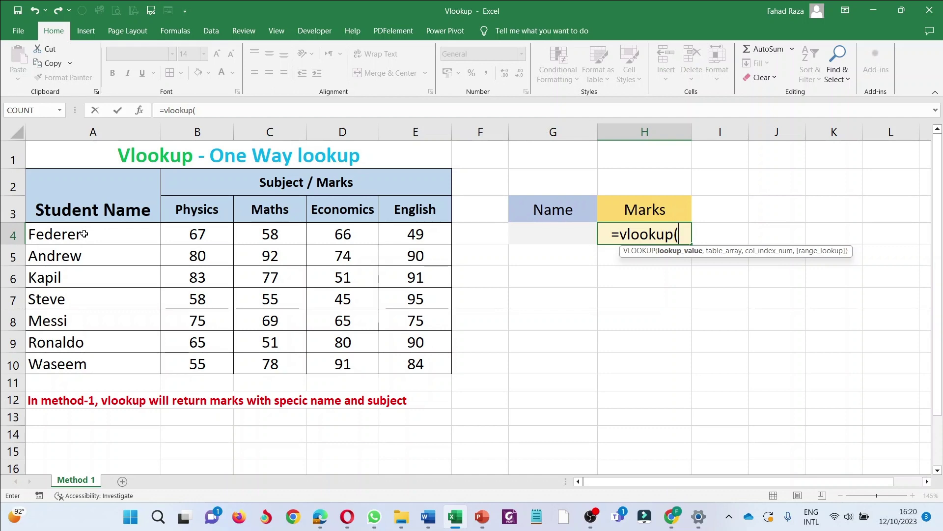
{"action": "type", "text": "Fe"}
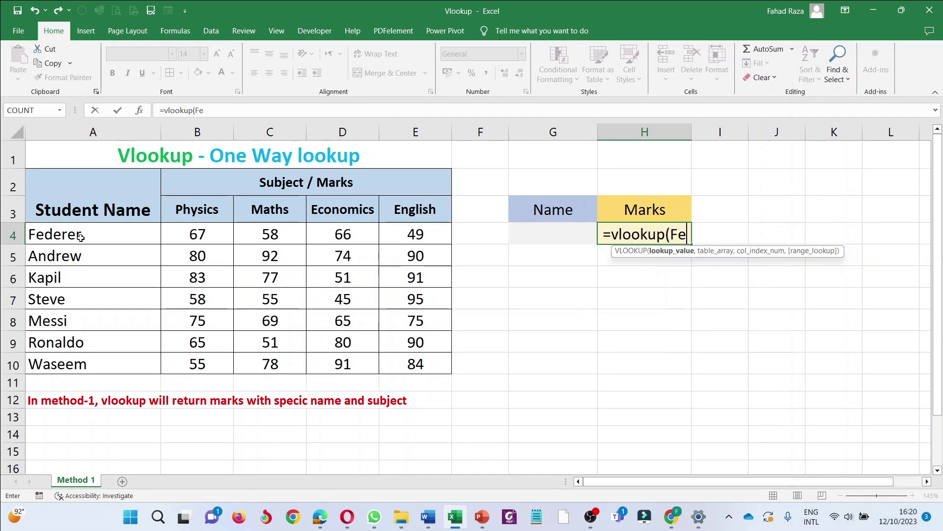
{"action": "key", "text": "BackSpace"}
{"action": "key", "text": "BackSpace"}
{"action": "type", "text": "\"\""}
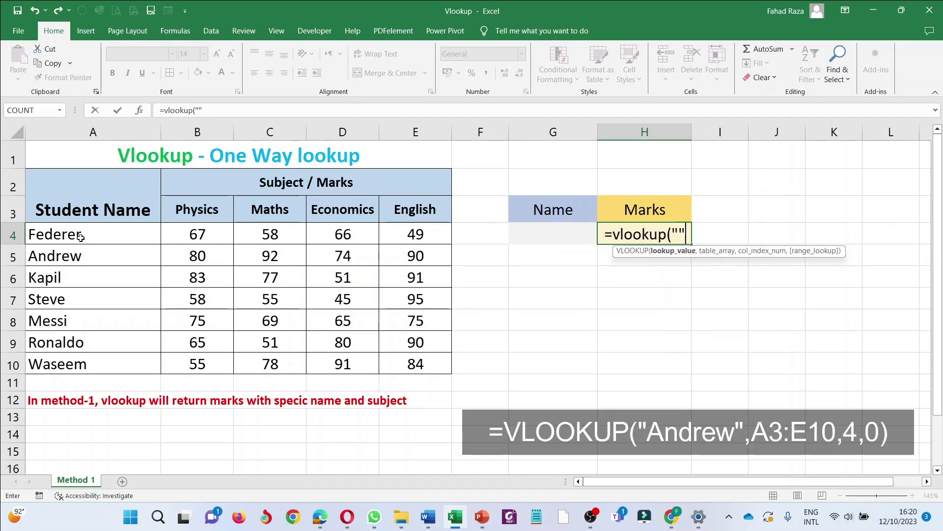
{"action": "key", "text": "BackSpace"}
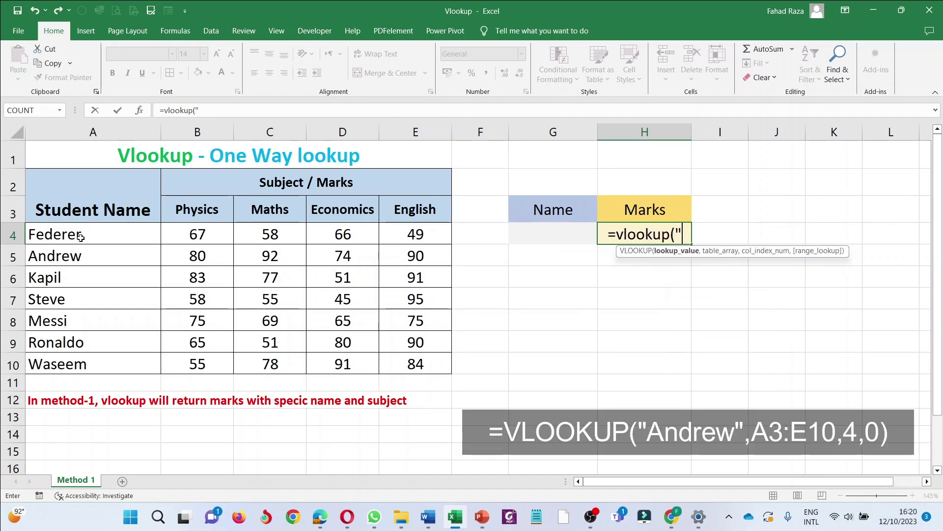
{"action": "type", "text": "Federer"}
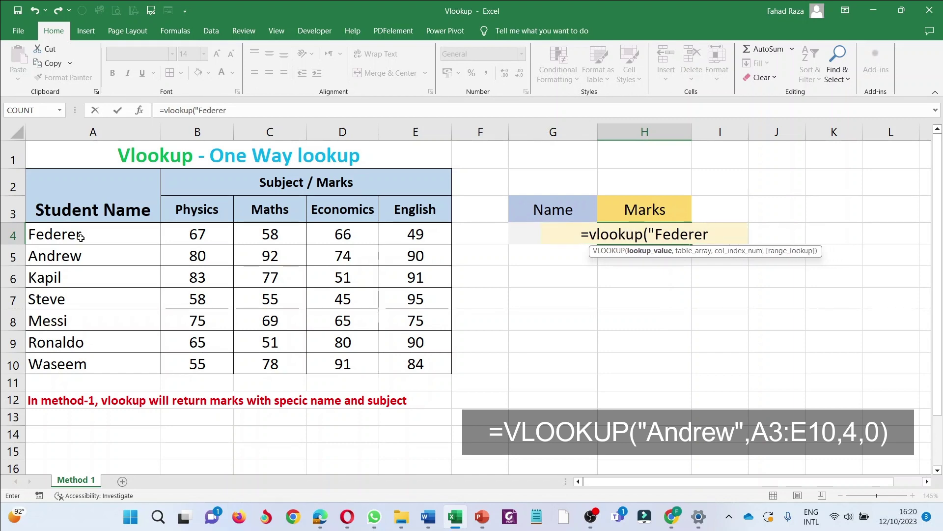
{"action": "type", "text": "\","}
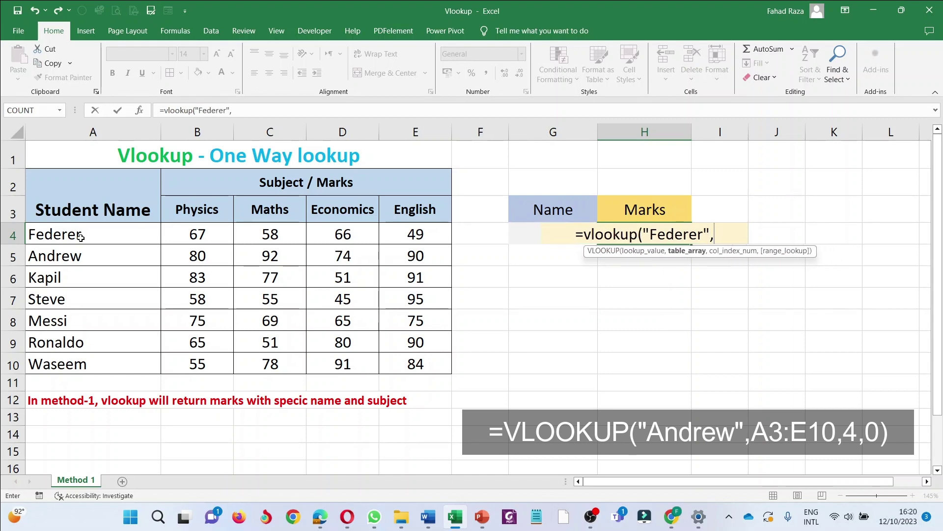
{"action": "left_click", "coordinate": [102, 237]}
{"action": "left_click_drag", "start_coordinate": [102, 237], "coordinate": [407, 359]}
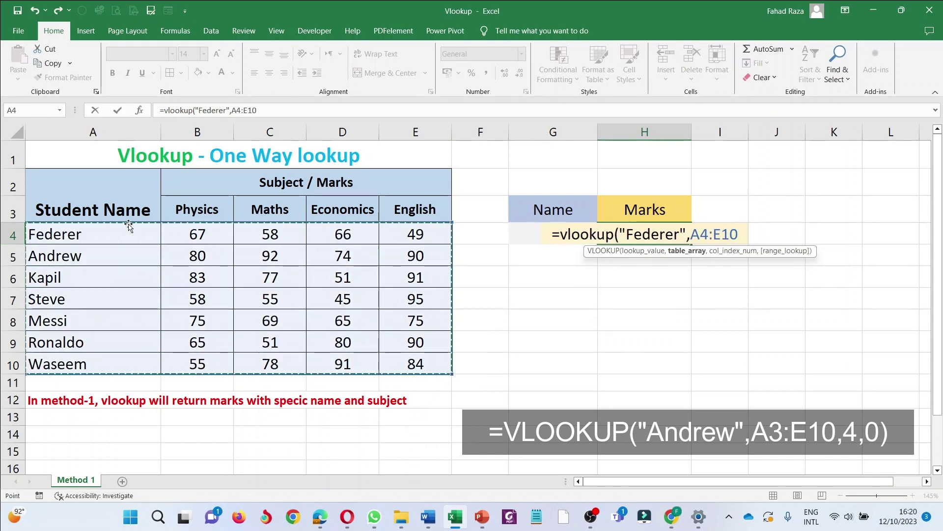
{"action": "left_click_drag", "start_coordinate": [125, 216], "coordinate": [393, 355]}
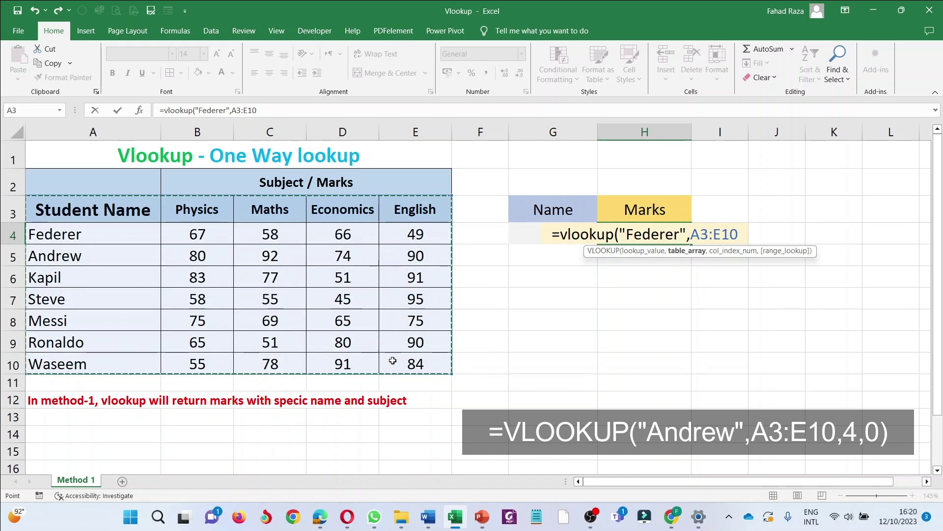
{"action": "type", "text": ","}
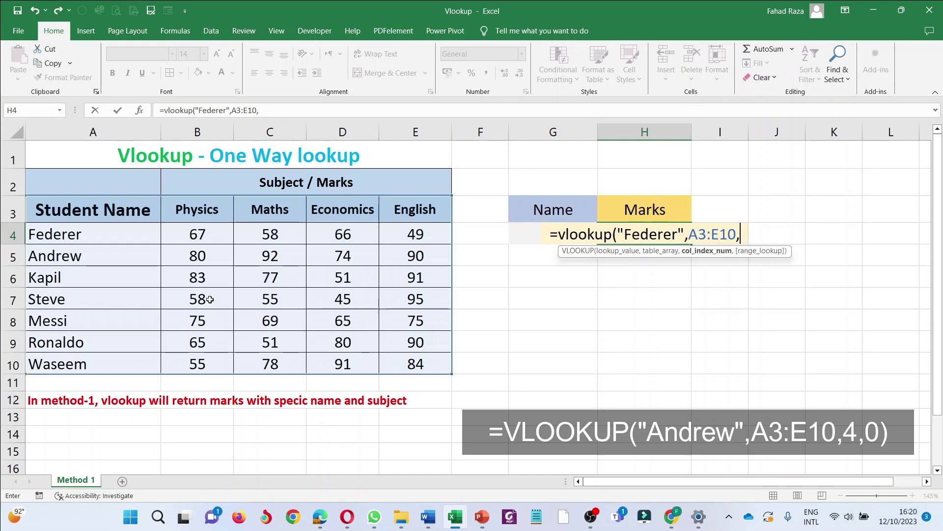
{"action": "type", "text": "2,"}
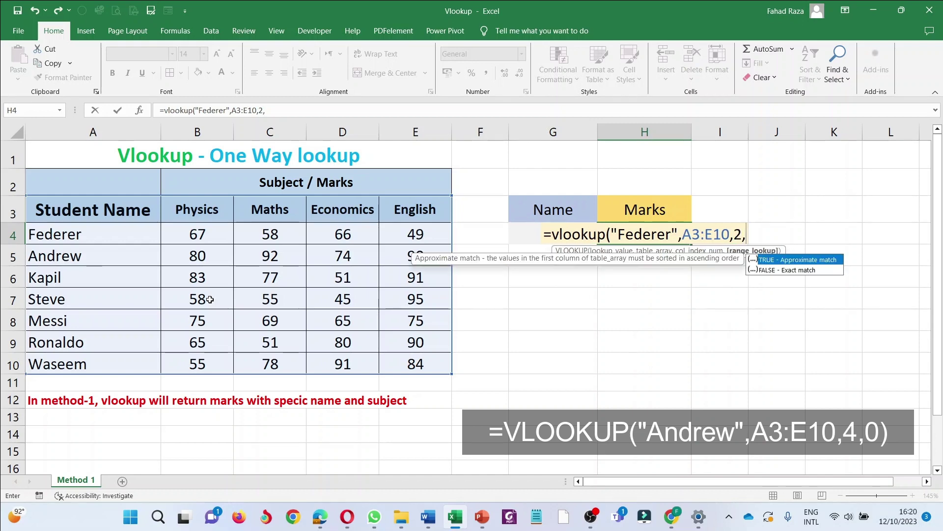
{"action": "type", "text": "0)"}
{"action": "key", "text": "Return"}
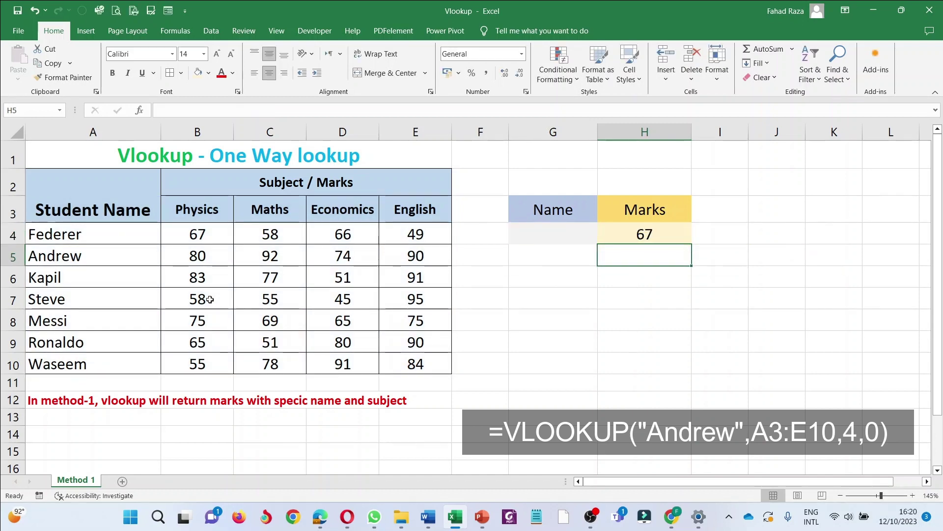
{"action": "key", "text": "Up"}
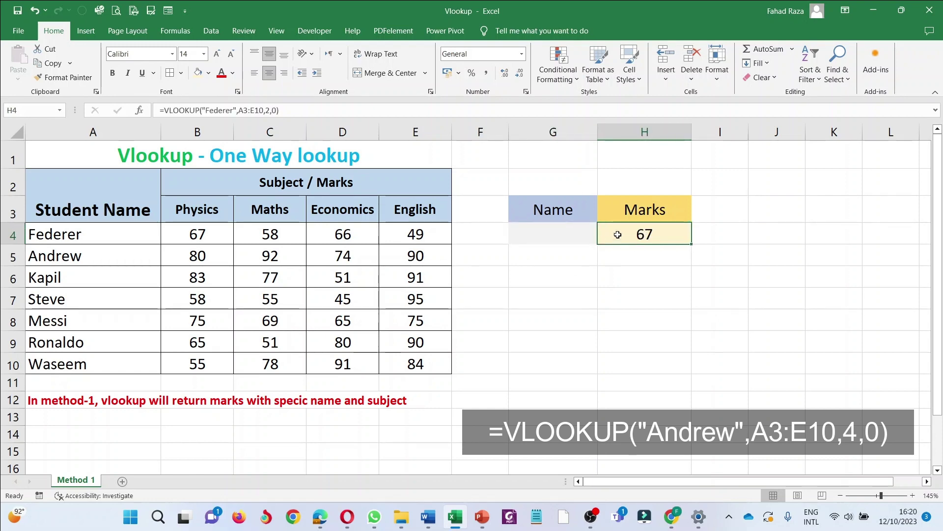
Replace Federer with Andrew in the H4 lookup formula so it returns 80
{"action": "double_click", "coordinate": [617, 234]}
{"action": "left_click_drag", "start_coordinate": [618, 234], "coordinate": [672, 234]}
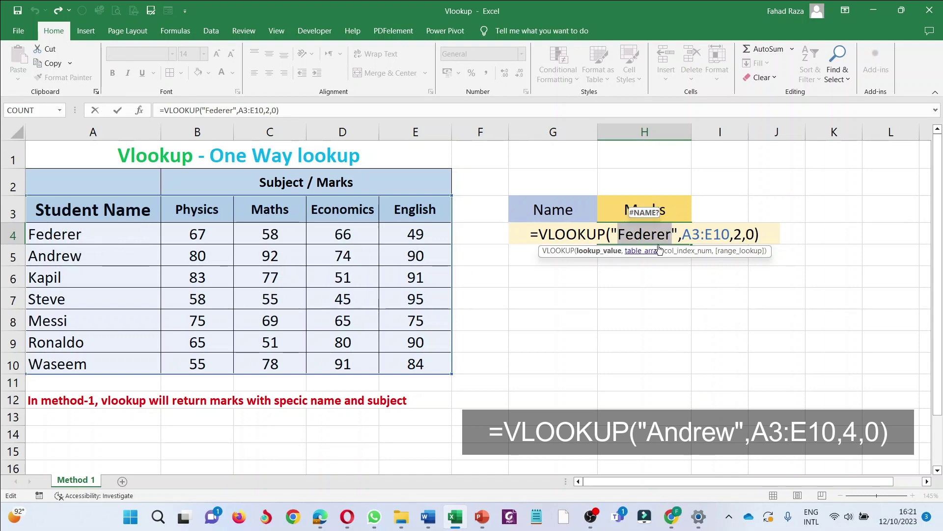
{"action": "type", "text": "Andrew"}
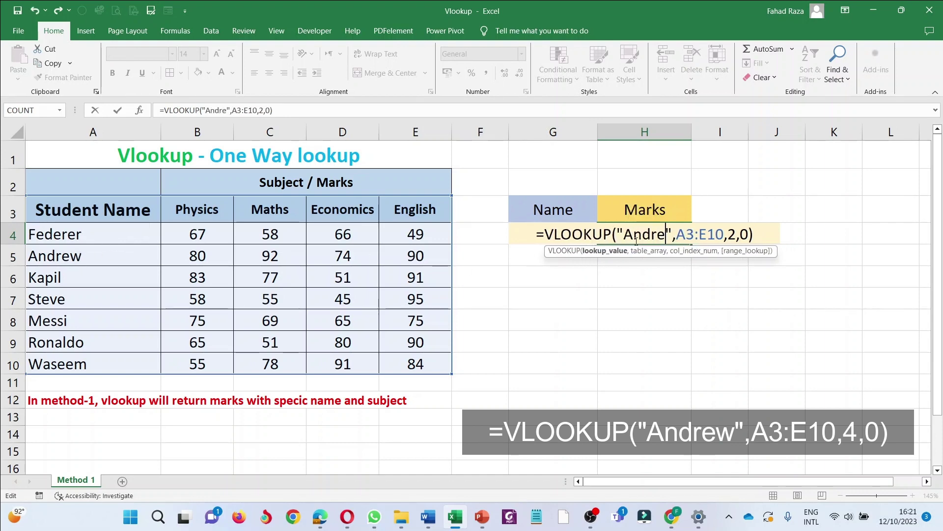
{"action": "key", "text": "Return"}
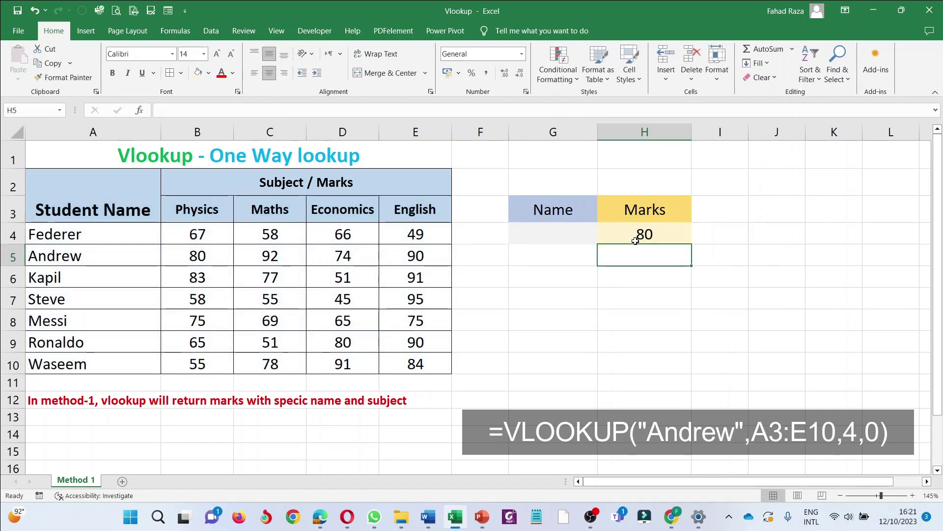
{"action": "left_click", "coordinate": [637, 238]}
Colour Andrew's Physics mark in B5 red, then reset it to Automatic font colour
{"action": "left_click", "coordinate": [204, 264]}
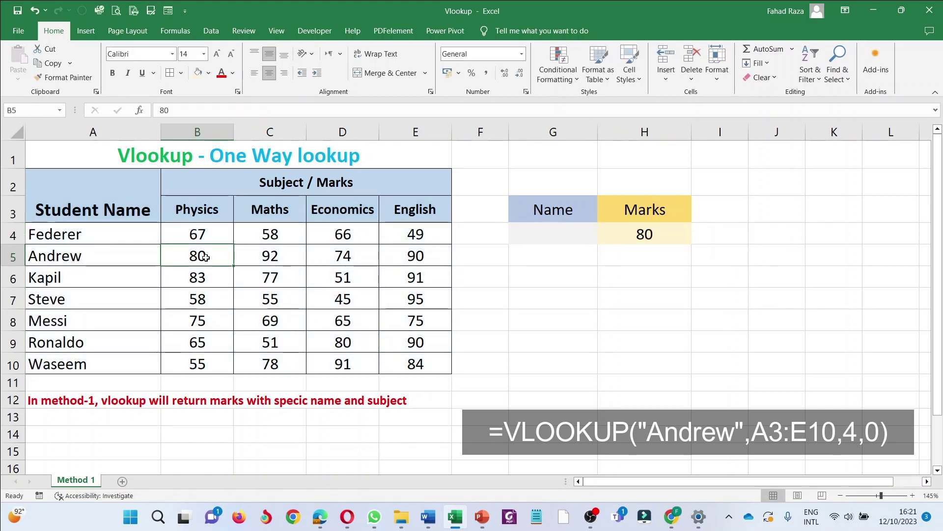
{"action": "left_click", "coordinate": [222, 73]}
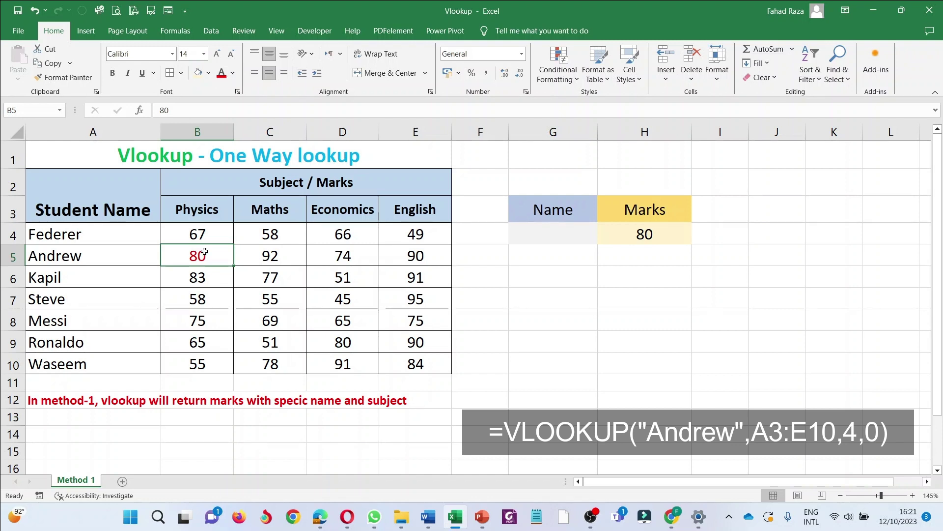
{"action": "left_click", "coordinate": [233, 75]}
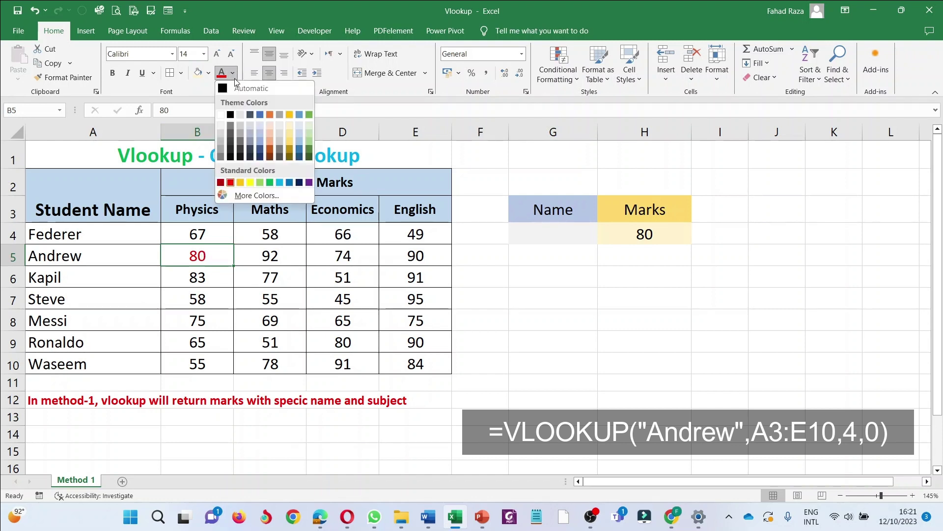
{"action": "left_click", "coordinate": [229, 91]}
{"action": "left_click", "coordinate": [645, 235]}
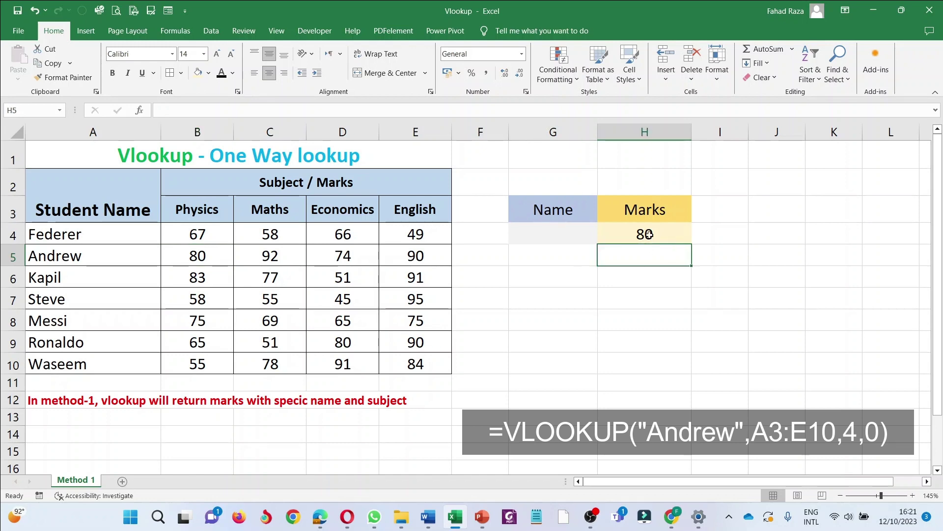
Change the H4 formula's column index from 2 to 4, returning Andrew's Economics mark 74
{"action": "double_click", "coordinate": [630, 232]}
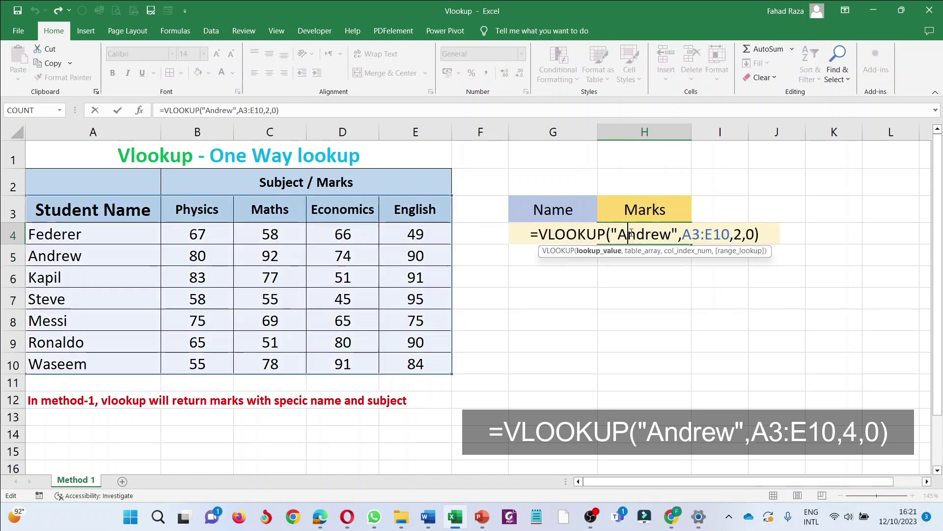
{"action": "left_click", "coordinate": [714, 234]}
{"action": "double_click", "coordinate": [737, 234]}
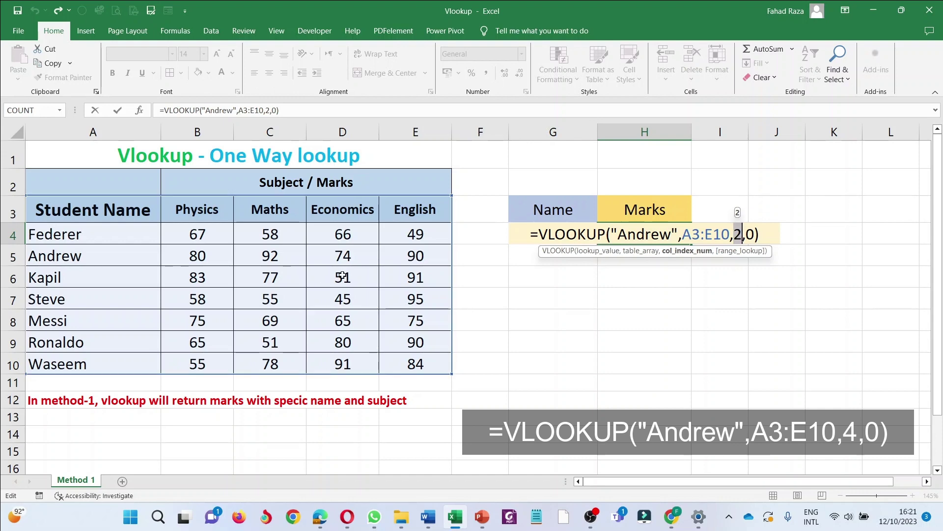
{"action": "type", "text": "4"}
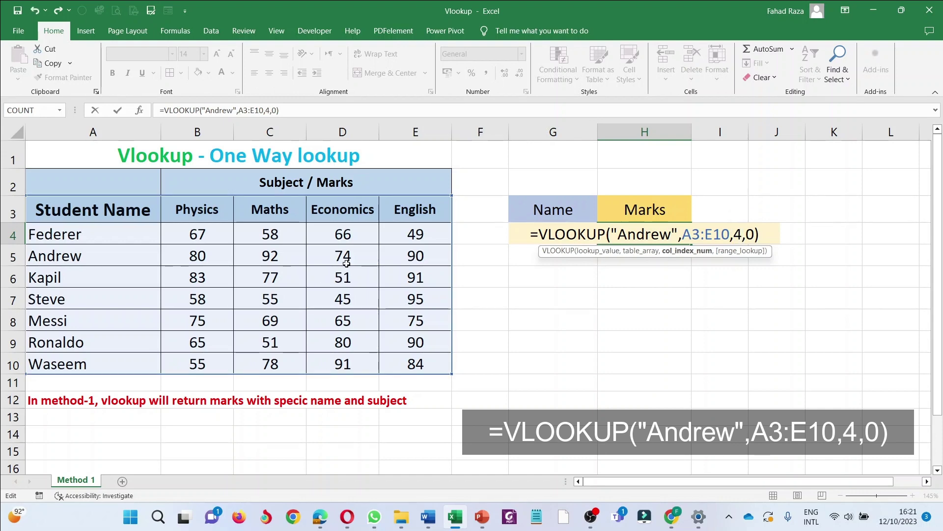
{"action": "key", "text": "Return"}
{"action": "key", "text": "Up"}
Colour Andrew's Economics mark 74 in D5 red
{"action": "left_click", "coordinate": [340, 258]}
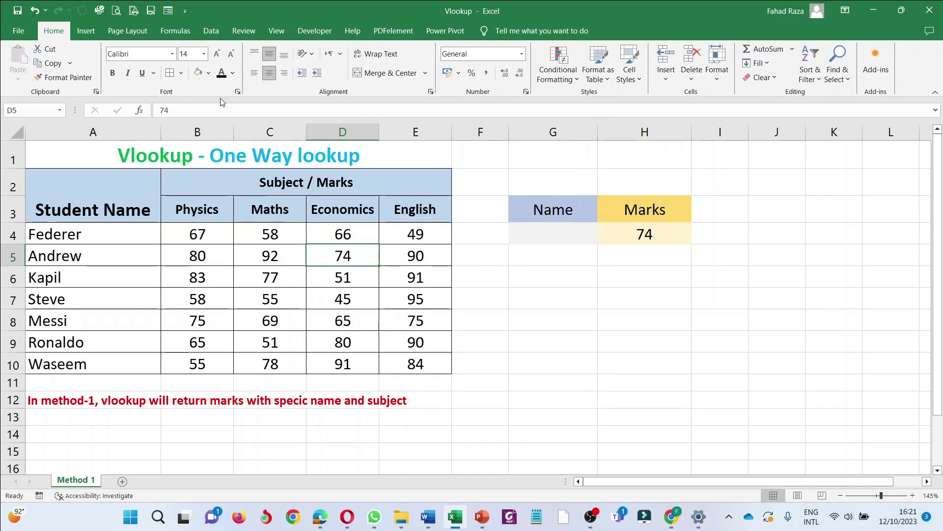
{"action": "left_click", "coordinate": [233, 73]}
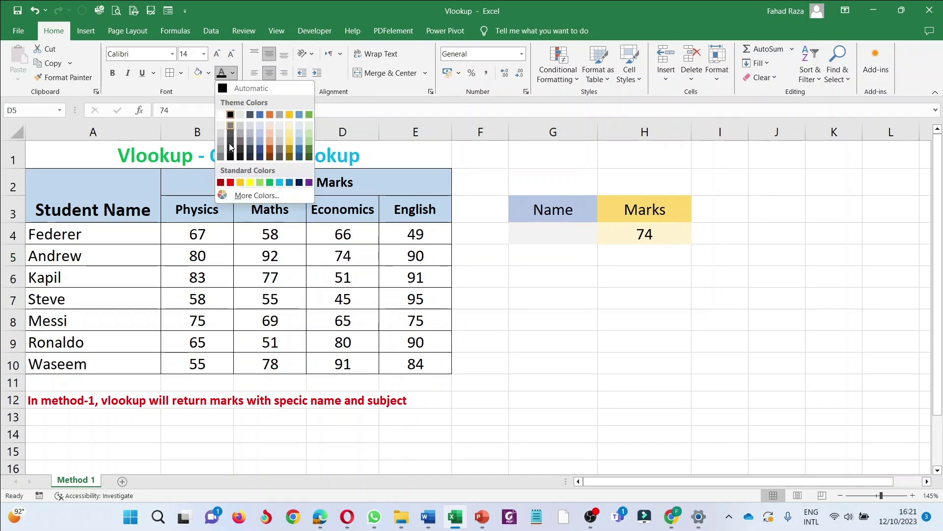
{"action": "left_click", "coordinate": [230, 182]}
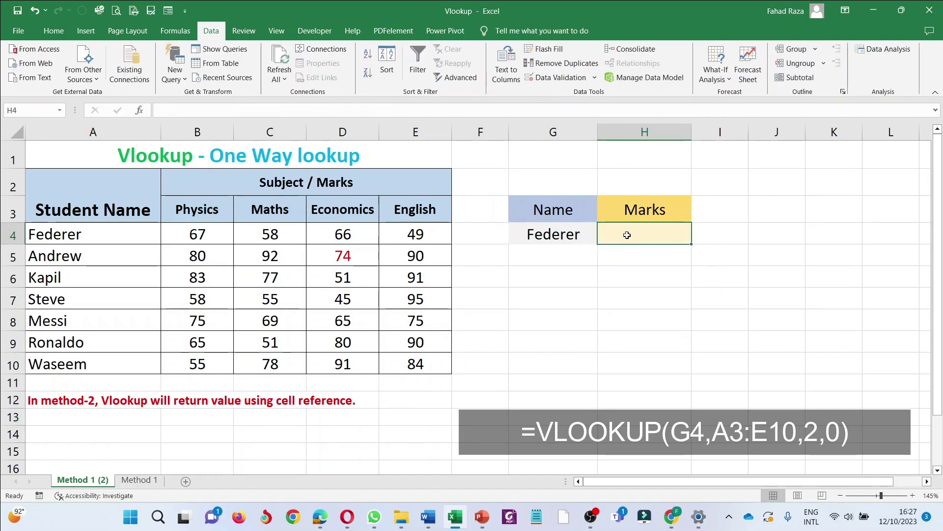
Enter =VLOOKUP(G4,A3:E10,2,0) in H4, using the name in G4 as the lookup value
{"action": "type", "text": "=vlookup"}
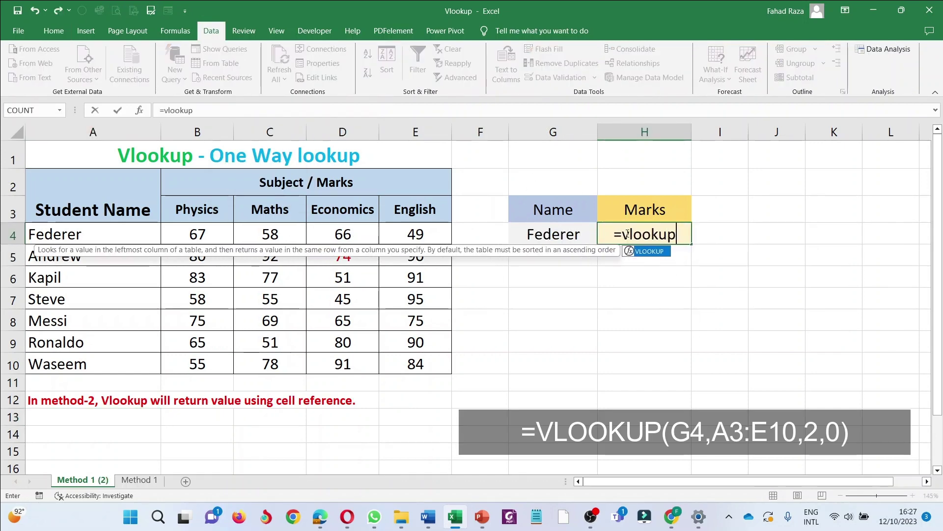
{"action": "type", "text": "("}
{"action": "left_click", "coordinate": [553, 225]}
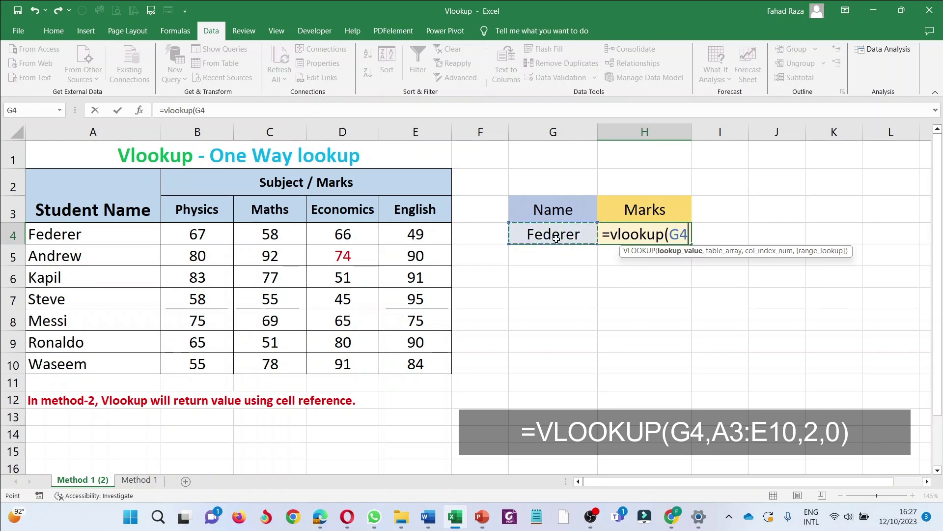
{"action": "type", "text": ","}
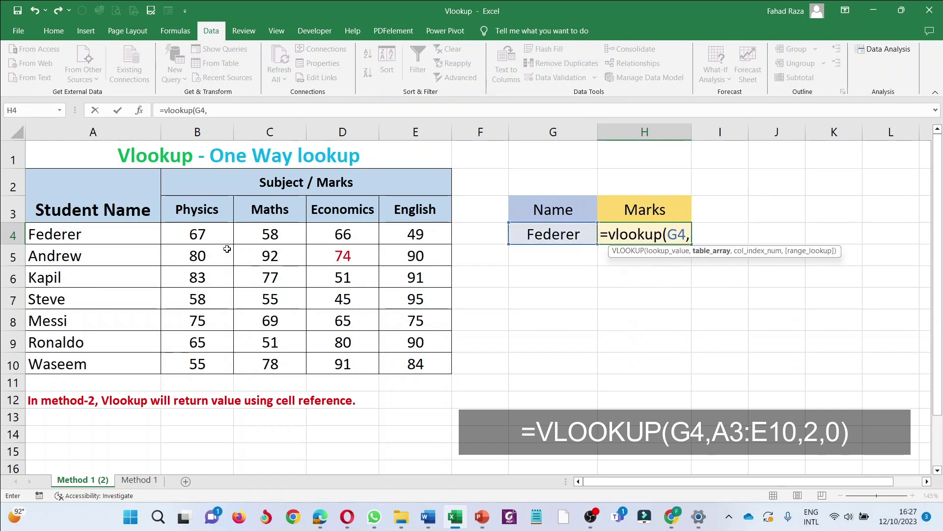
{"action": "left_click_drag", "start_coordinate": [96, 223], "coordinate": [415, 363]}
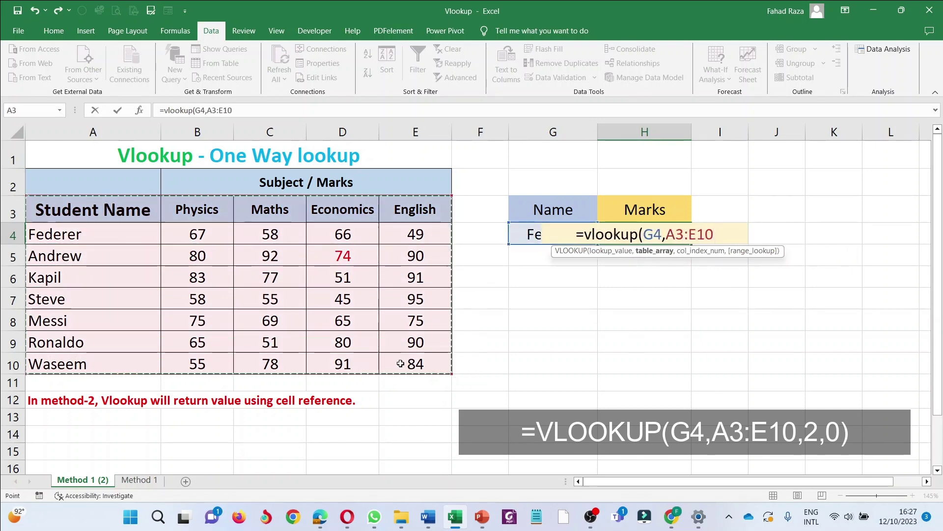
{"action": "type", "text": ","}
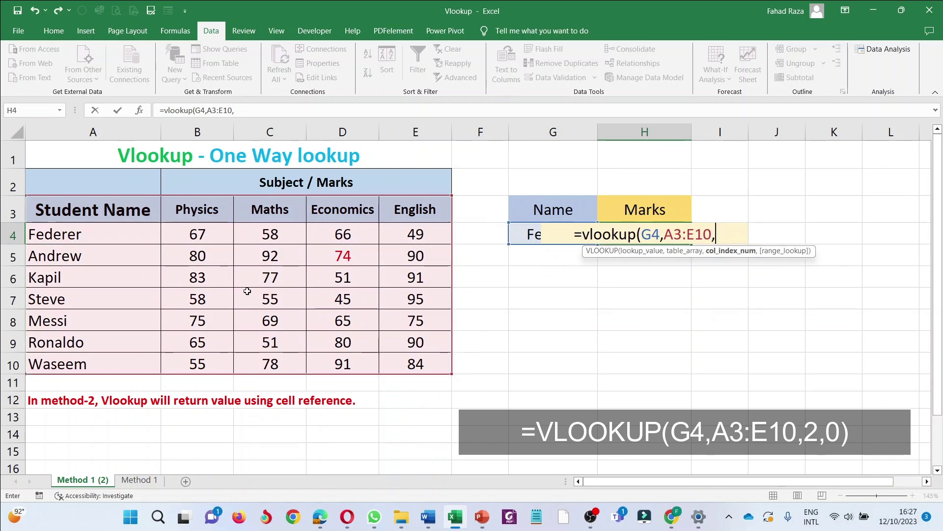
{"action": "type", "text": "2,0)"}
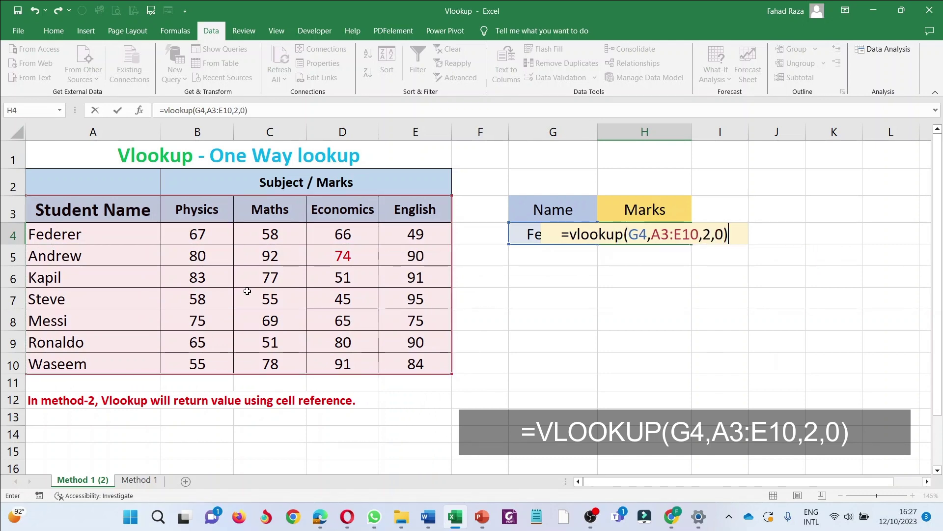
{"action": "key", "text": "Return"}
{"action": "left_click", "coordinate": [197, 233]}
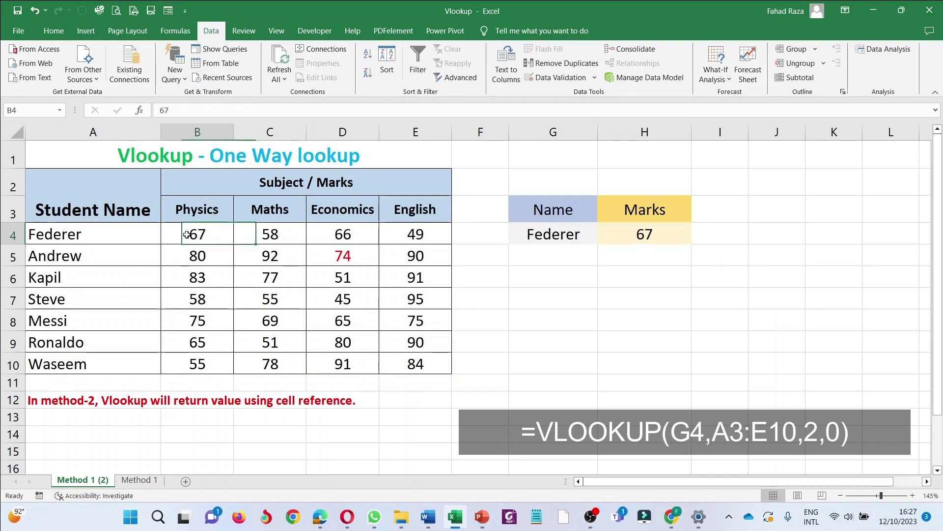
Pick Ronaldo in G4 and change the column index to 5, returning his English mark 90
{"action": "left_click", "coordinate": [570, 238]}
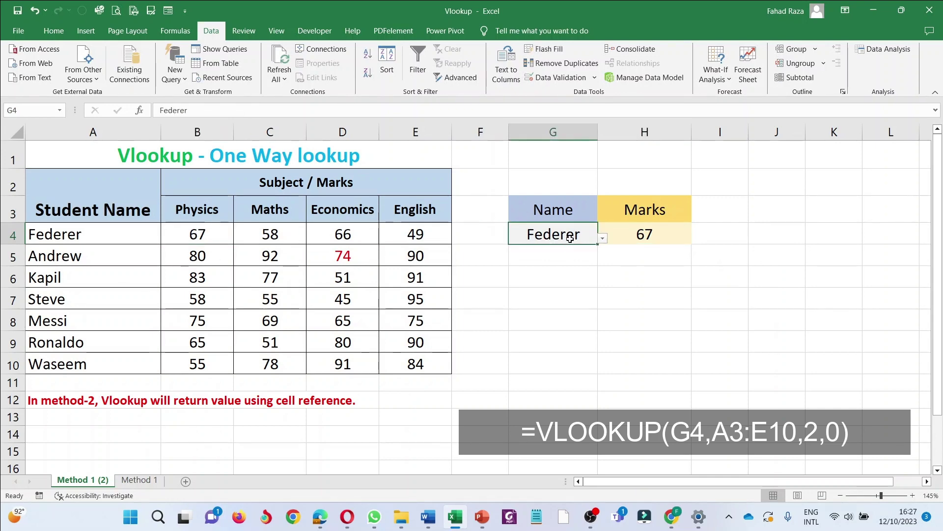
{"action": "left_click", "coordinate": [602, 239]}
{"action": "left_click", "coordinate": [550, 311]}
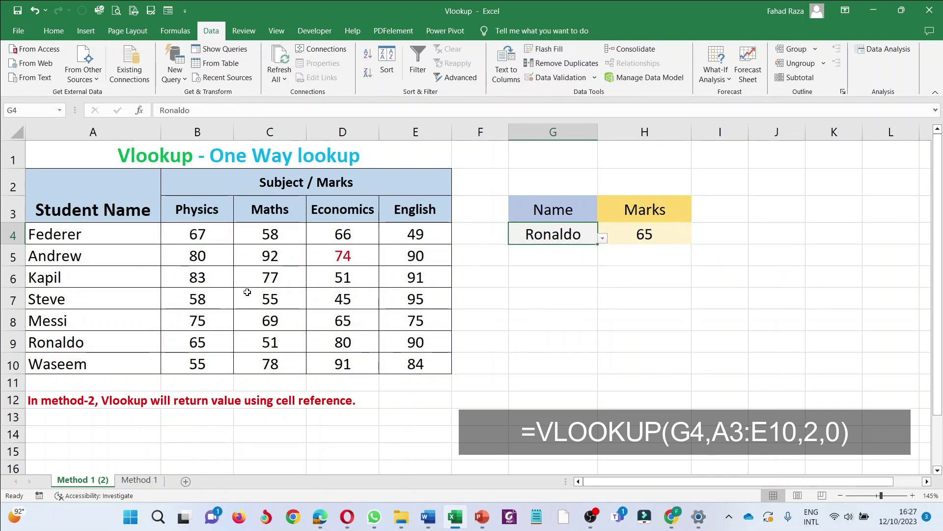
{"action": "left_click", "coordinate": [637, 228]}
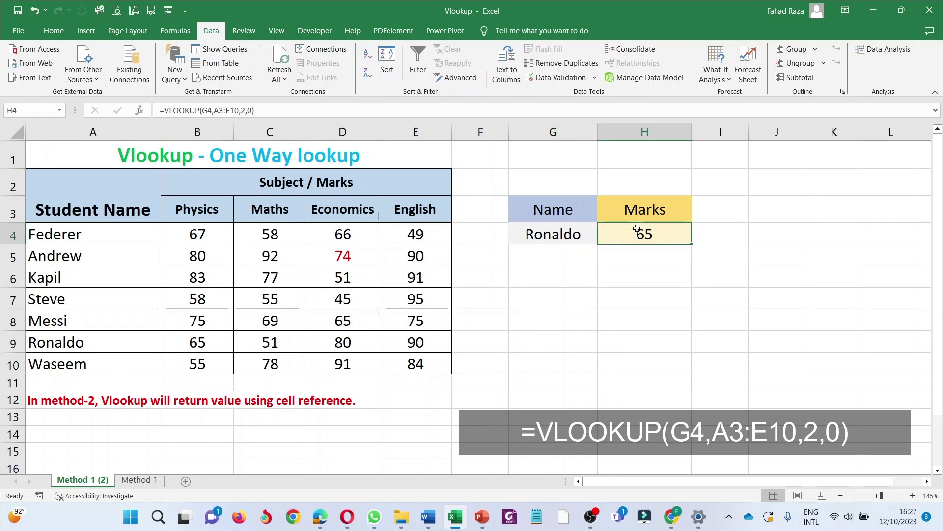
{"action": "double_click", "coordinate": [636, 229]}
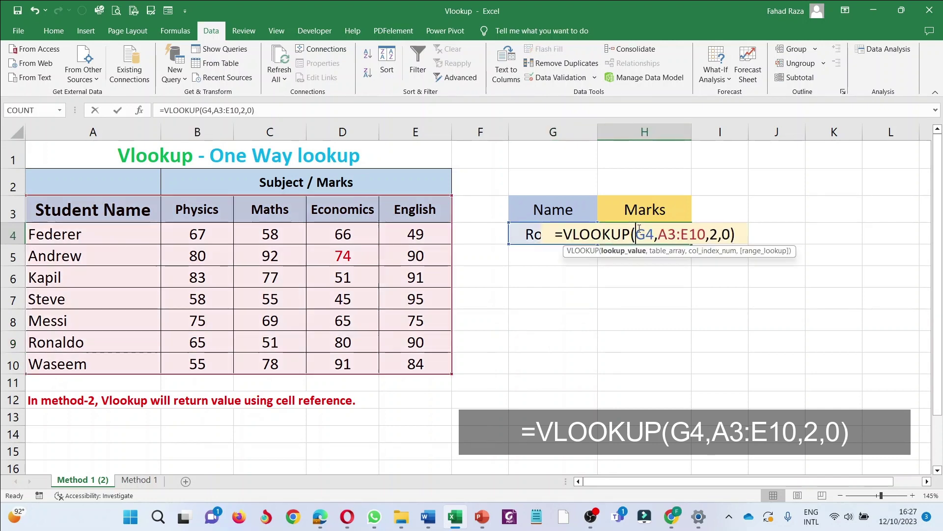
{"action": "double_click", "coordinate": [713, 234]}
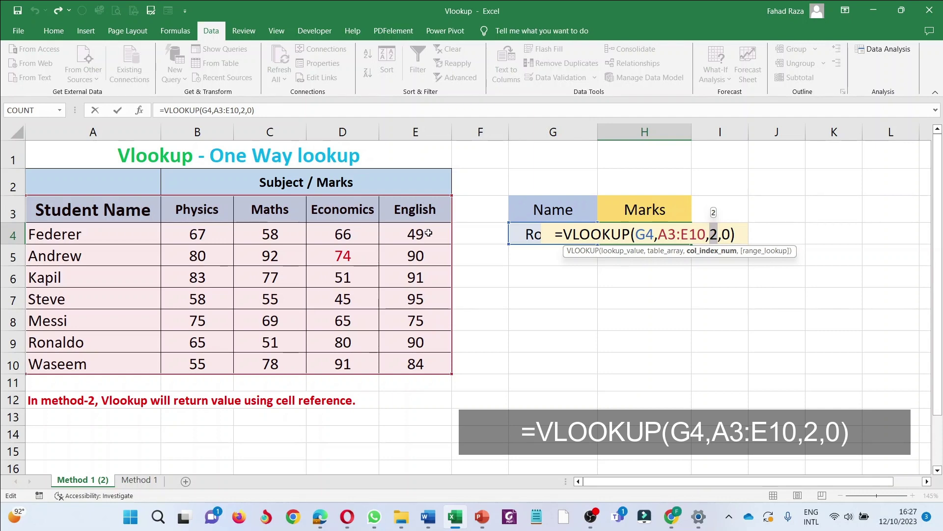
{"action": "type", "text": "5"}
{"action": "key", "text": "Return"}
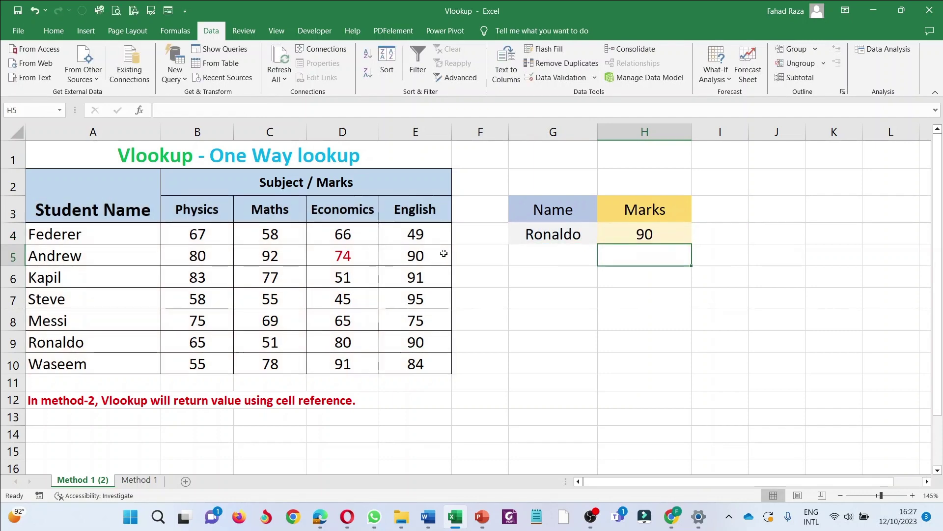
{"action": "left_click", "coordinate": [415, 342]}
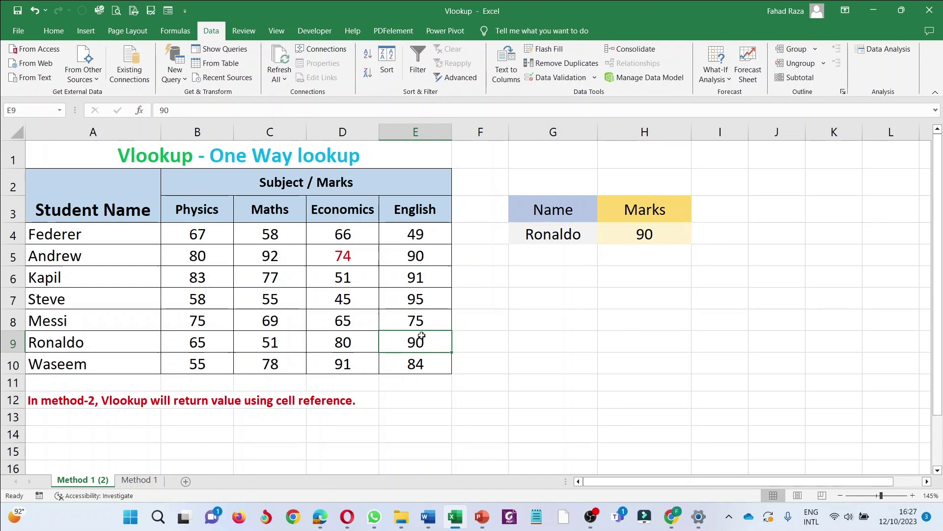
{"action": "left_click", "coordinate": [655, 237]}
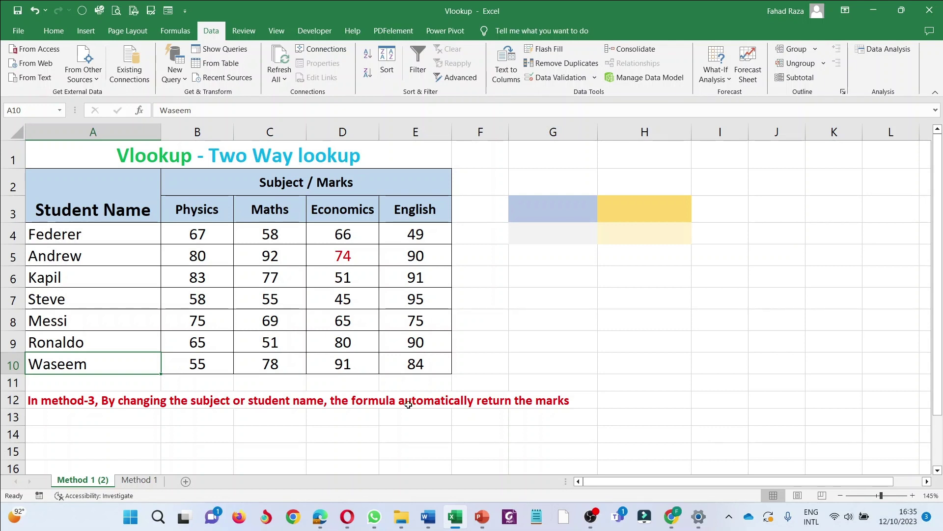
Inspect the existing student-name dropdown in G4 and subject dropdown in H3
{"action": "left_click", "coordinate": [551, 233]}
{"action": "left_click", "coordinate": [601, 239]}
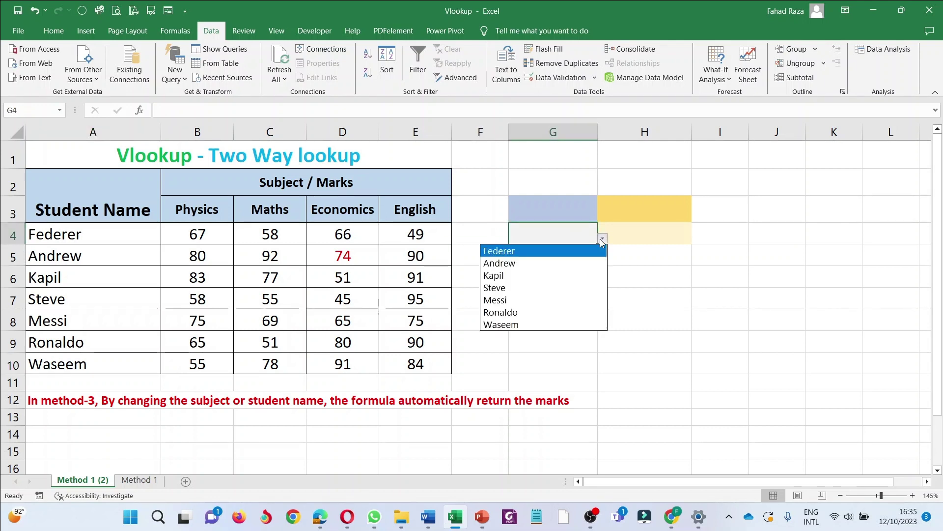
{"action": "left_click", "coordinate": [673, 205]}
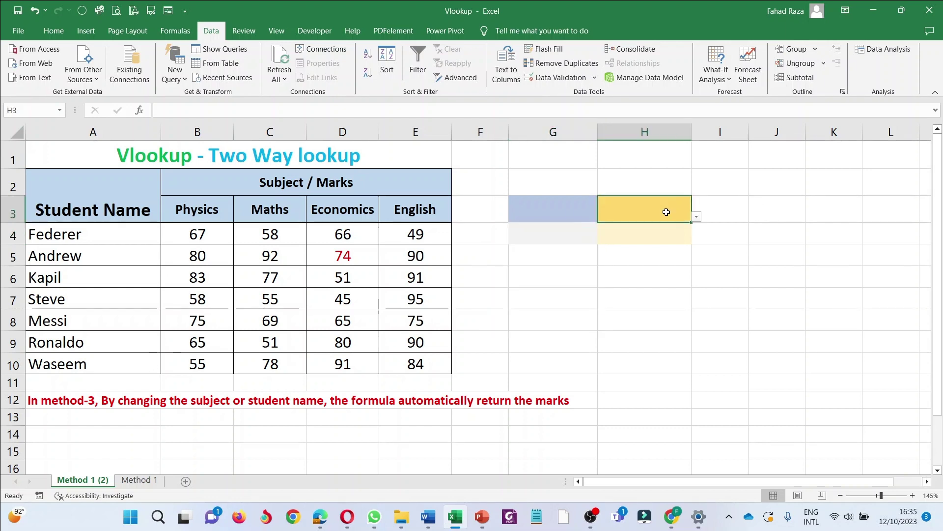
{"action": "left_click", "coordinate": [697, 217]}
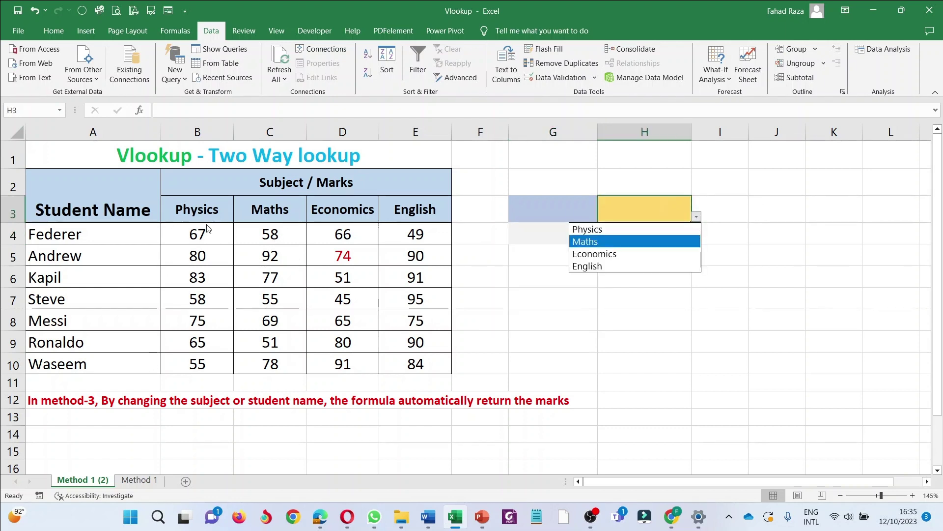
{"action": "key", "text": "Escape"}
Clear all data validation from G3:H4, leaving Any value allowed
{"action": "mouse_move", "coordinate": [673, 209]}
{"action": "left_mouse_down"}
{"action": "mouse_move", "coordinate": [548, 213]}
{"action": "mouse_move", "coordinate": [525, 232]}
{"action": "left_mouse_up"}
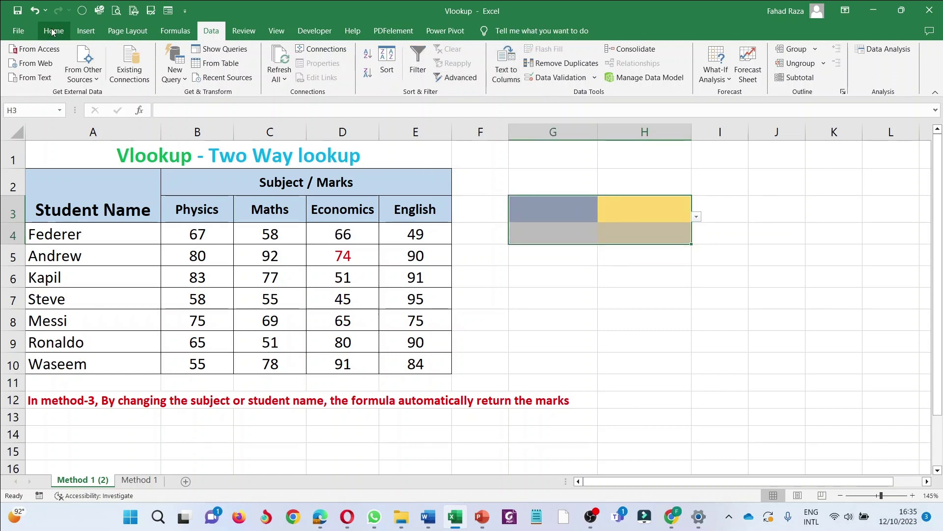
{"action": "left_click", "coordinate": [548, 78]}
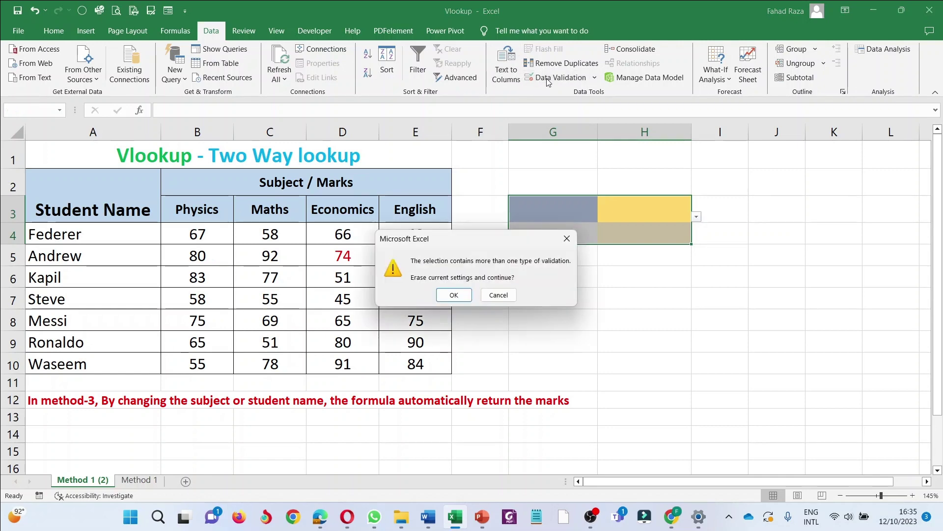
{"action": "left_click", "coordinate": [454, 295]}
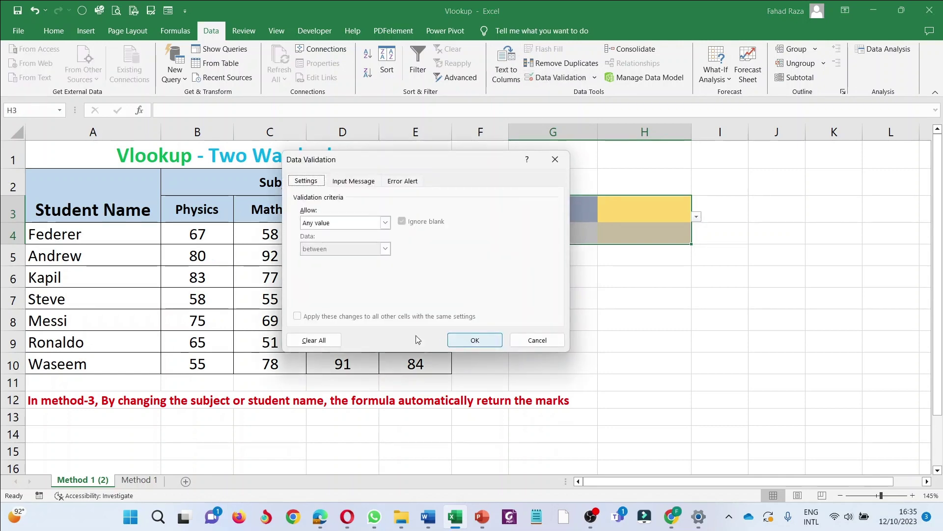
{"action": "left_click", "coordinate": [475, 340]}
{"action": "left_click", "coordinate": [590, 282]}
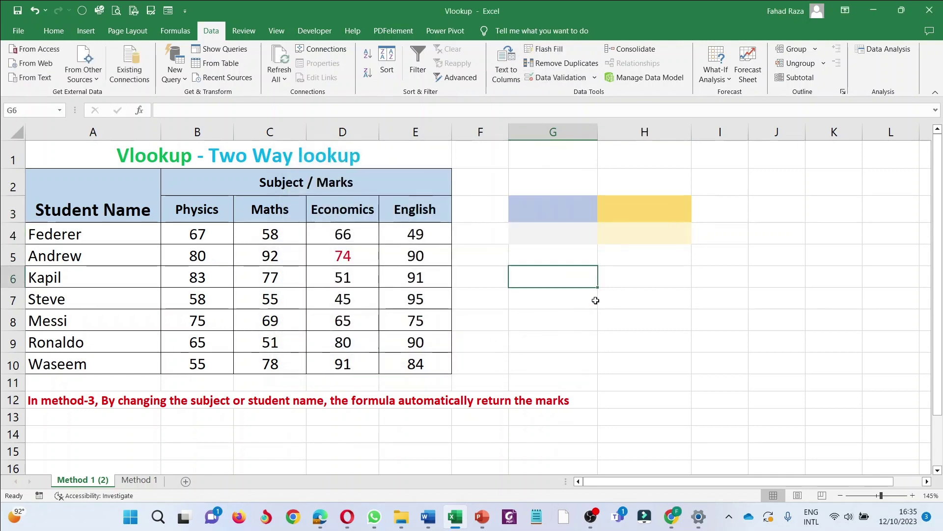
{"action": "left_click", "coordinate": [634, 236]}
{"action": "left_click", "coordinate": [491, 233]}
{"action": "left_click", "coordinate": [569, 292]}
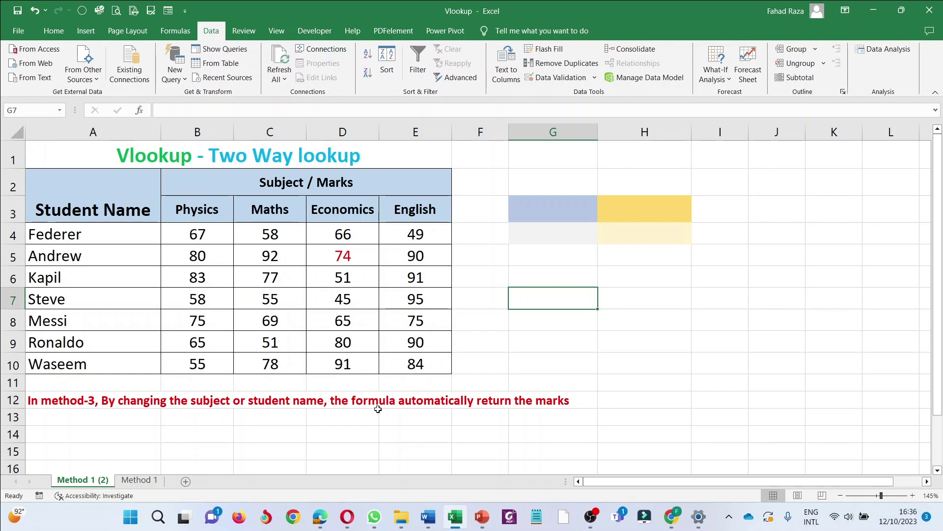
Give G4 a student-name dropdown list sourced from A4:A10 and choose Andrew
{"action": "left_click", "coordinate": [546, 211]}
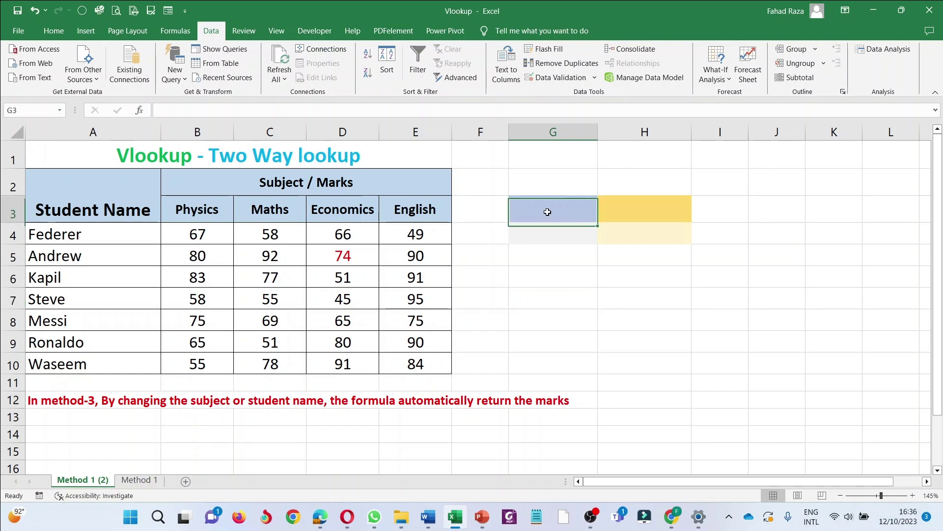
{"action": "left_click", "coordinate": [545, 230]}
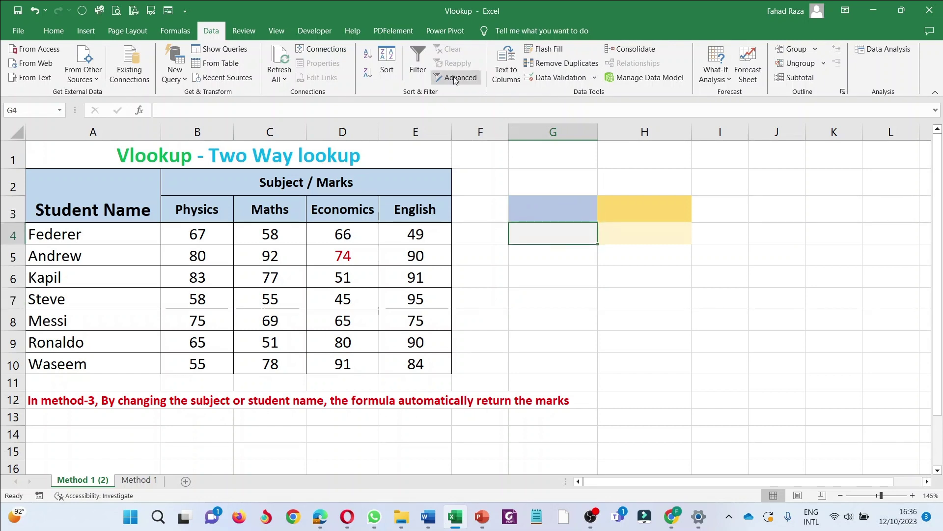
{"action": "left_click", "coordinate": [573, 78]}
{"action": "left_click", "coordinate": [358, 226]}
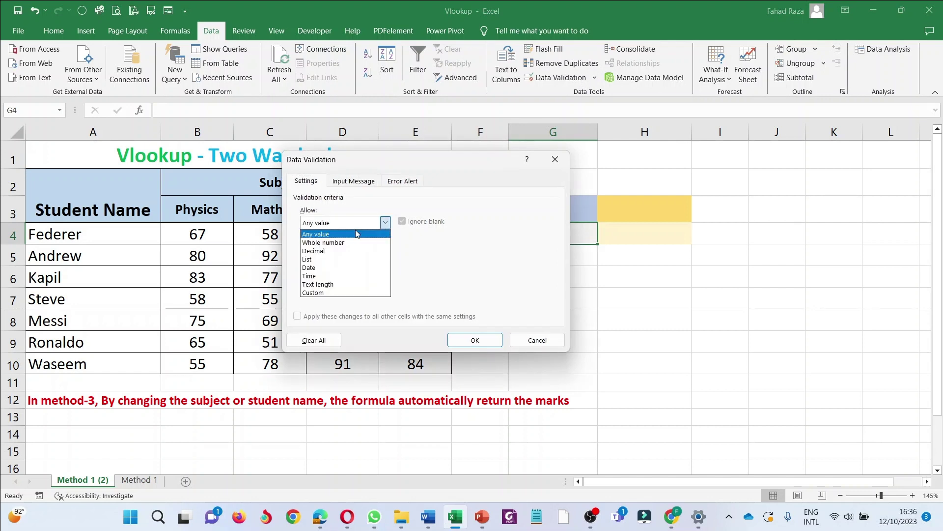
{"action": "left_click", "coordinate": [344, 262]}
{"action": "left_click", "coordinate": [437, 274]}
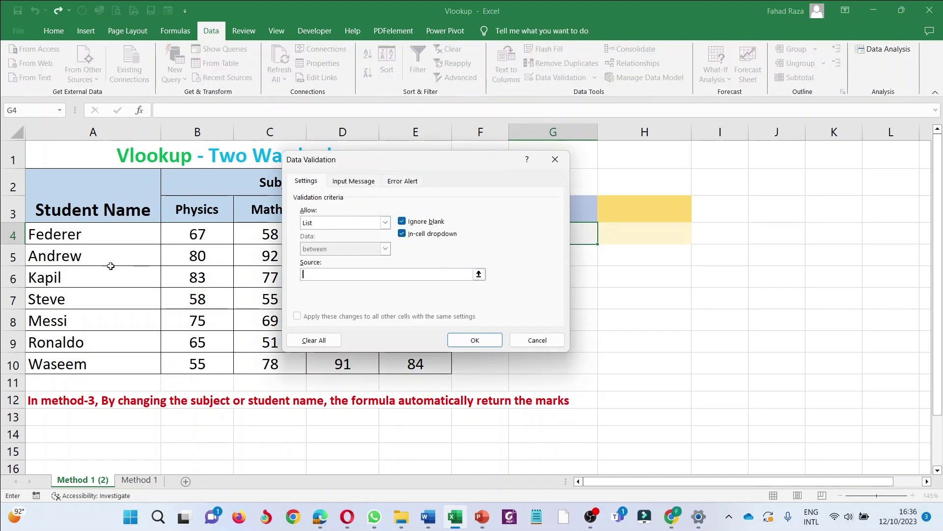
{"action": "left_click_drag", "start_coordinate": [88, 234], "coordinate": [74, 364]}
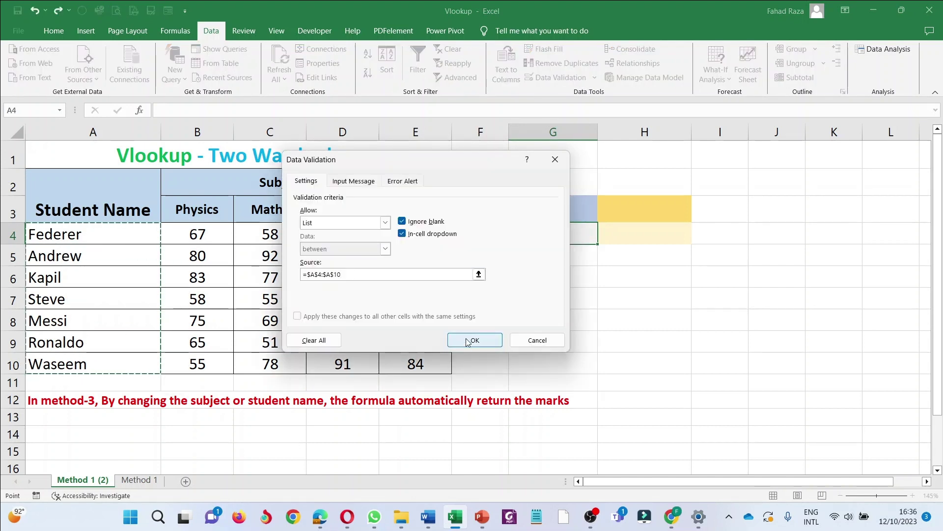
{"action": "left_click", "coordinate": [469, 340]}
{"action": "left_click", "coordinate": [603, 238]}
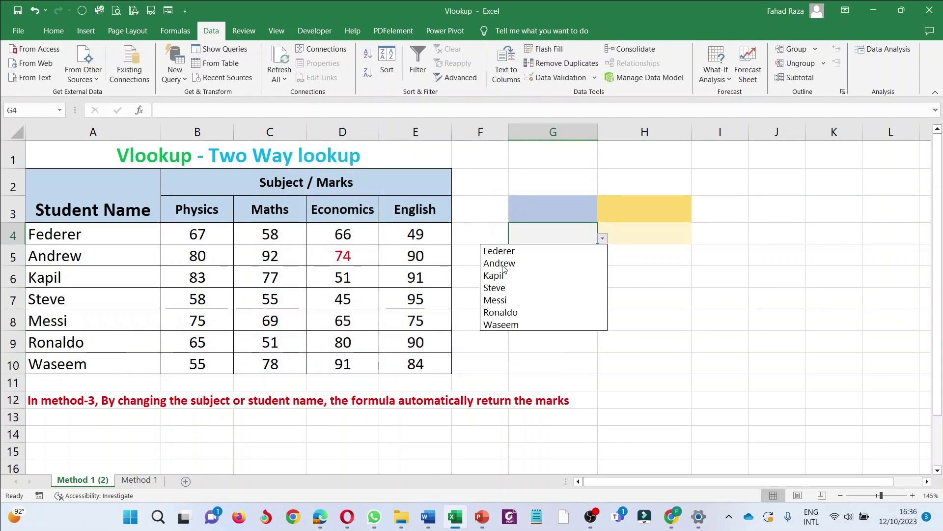
{"action": "left_click", "coordinate": [513, 264]}
Give H3 a subject dropdown list sourced from B3:E3 and choose Physics
{"action": "left_click", "coordinate": [622, 210]}
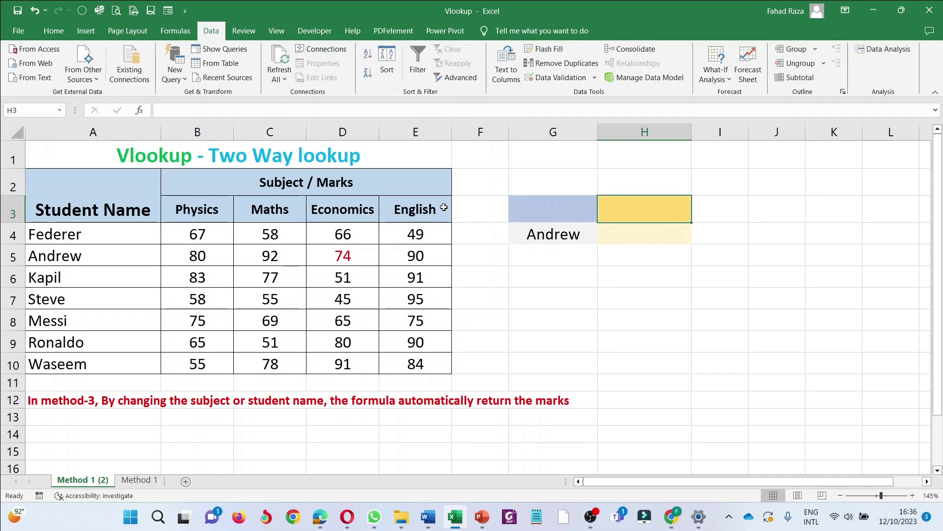
{"action": "left_click", "coordinate": [564, 80]}
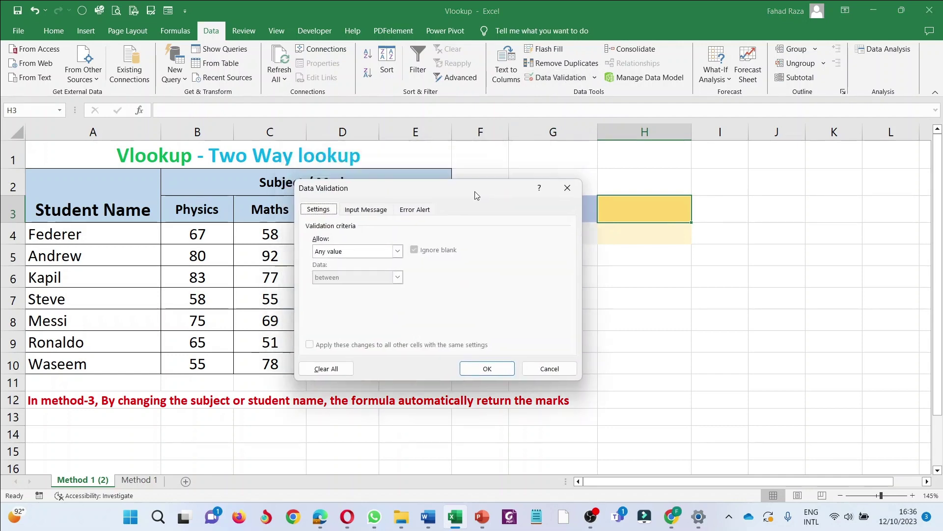
{"action": "left_click_drag", "start_coordinate": [491, 155], "coordinate": [528, 282]}
{"action": "left_click", "coordinate": [547, 346]}
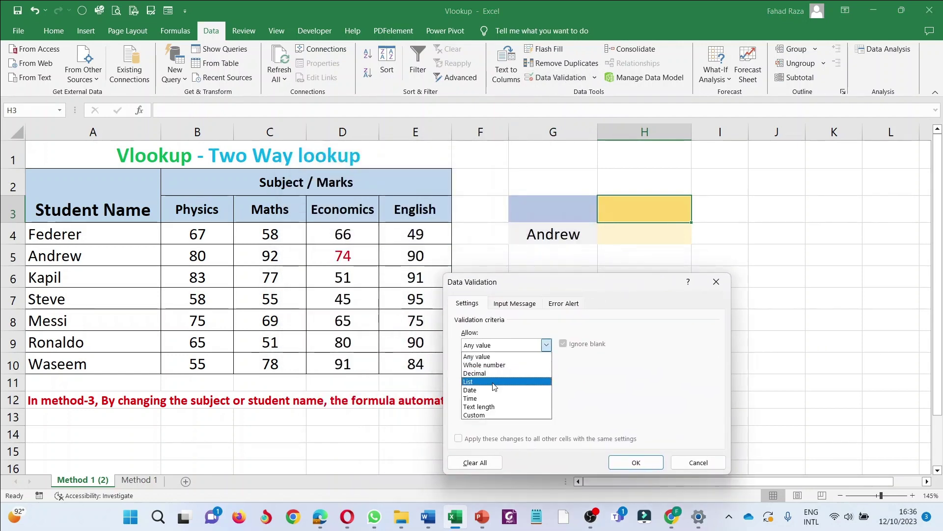
{"action": "left_click", "coordinate": [486, 383]}
{"action": "left_click", "coordinate": [507, 396]}
{"action": "left_click_drag", "start_coordinate": [214, 220], "coordinate": [407, 212]}
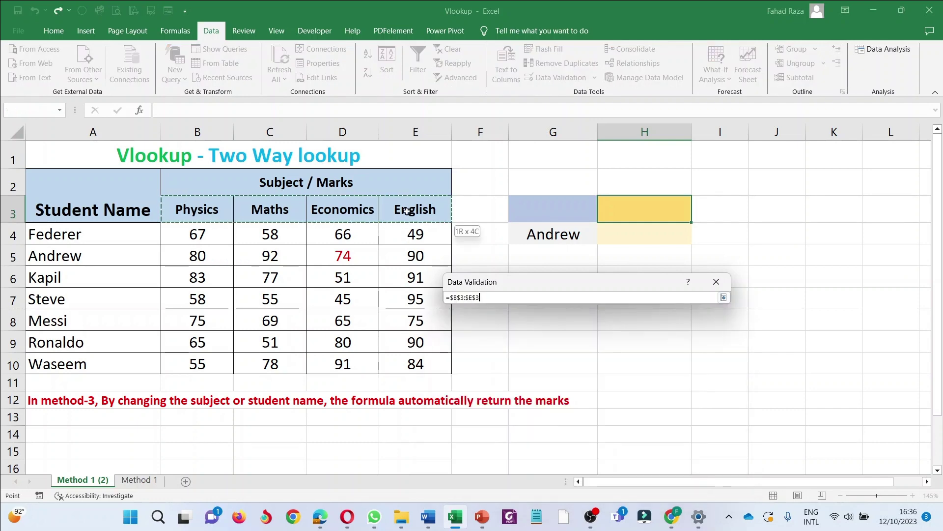
{"action": "left_click", "coordinate": [631, 464]}
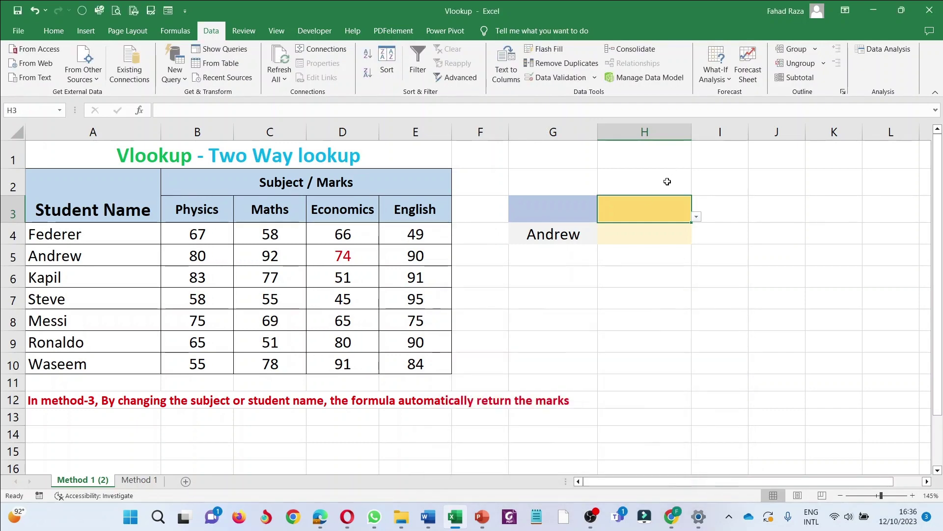
{"action": "left_click", "coordinate": [697, 217]}
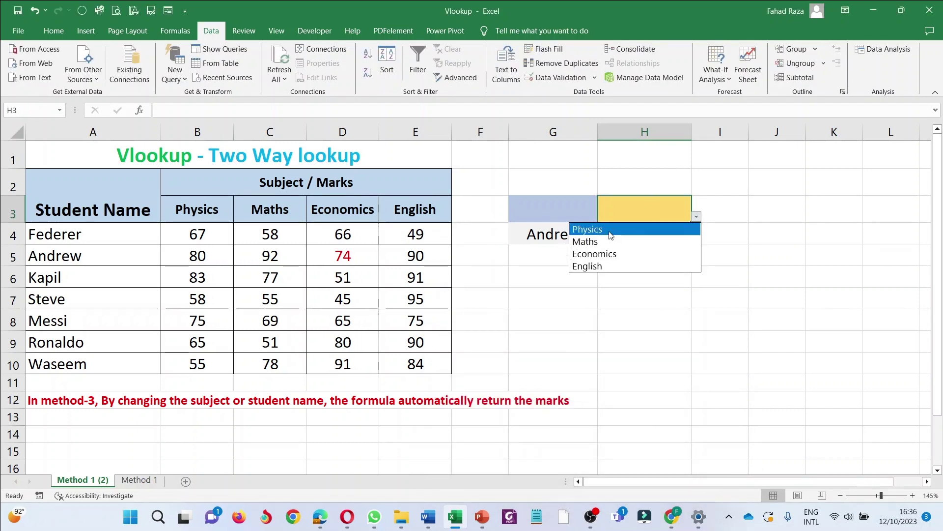
{"action": "left_click", "coordinate": [621, 225]}
{"action": "left_click", "coordinate": [650, 240]}
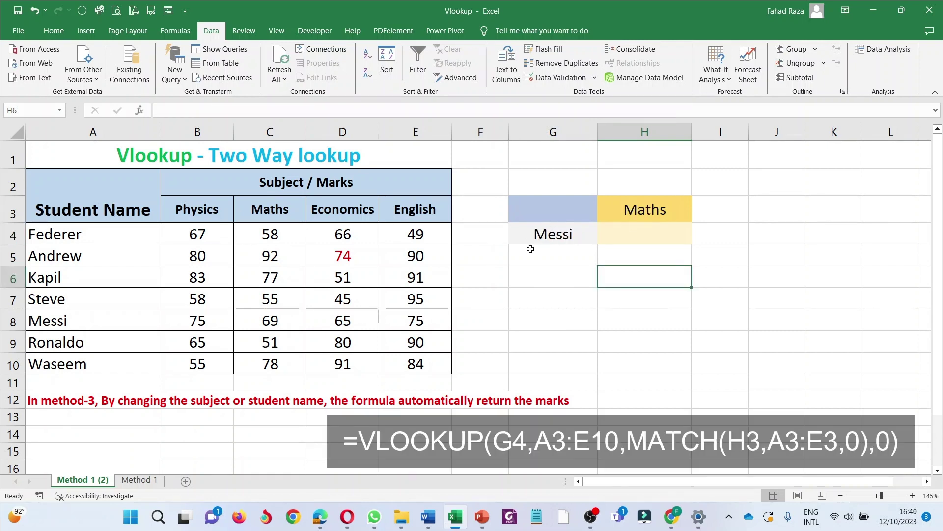
Type =VLOOKUP(G4,A3:E10,MATCH(H3,A3:E3,0),0) into H4, nesting MATCH to find the subject column
{"action": "left_click", "coordinate": [661, 235]}
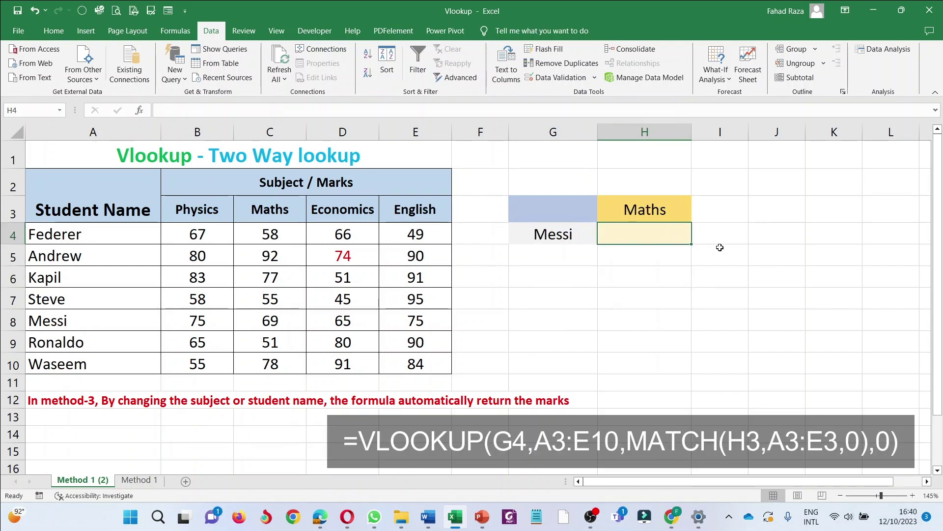
{"action": "type", "text": "="}
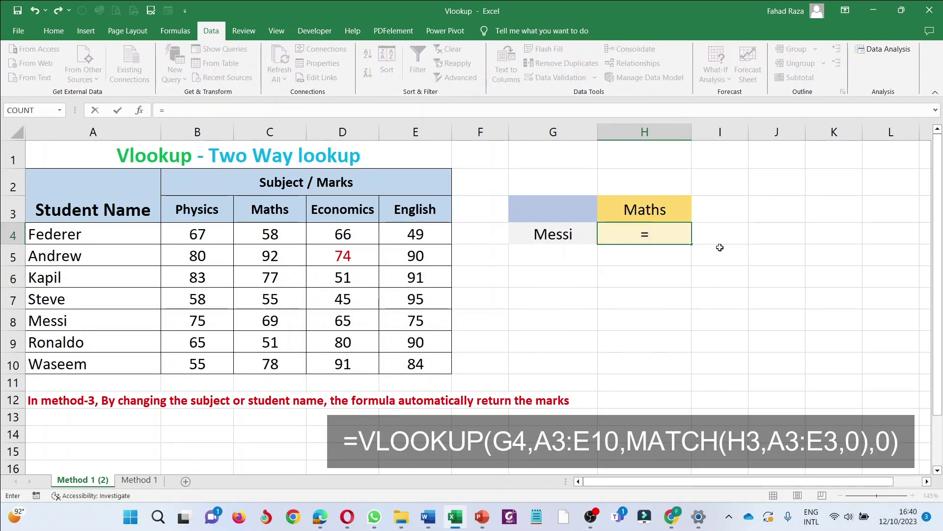
{"action": "type", "text": "vlookup"}
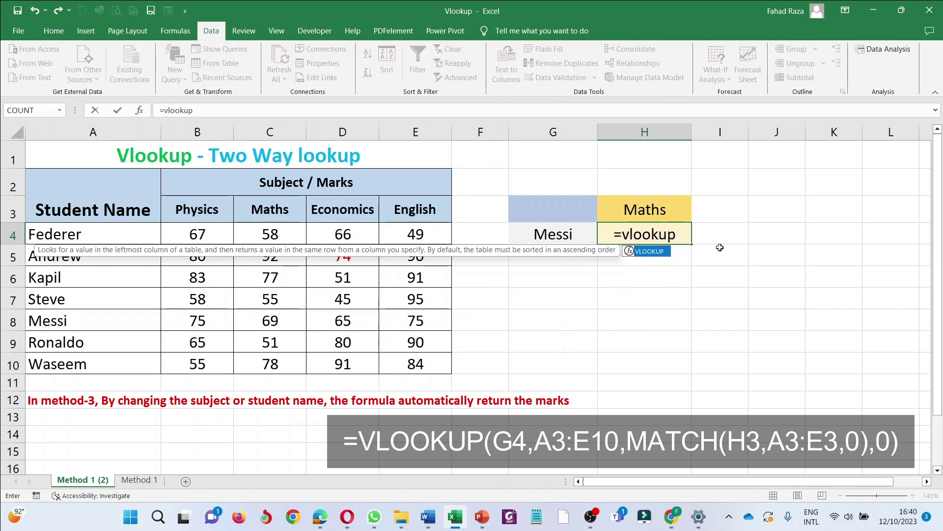
{"action": "type", "text": "("}
{"action": "left_click", "coordinate": [555, 231]}
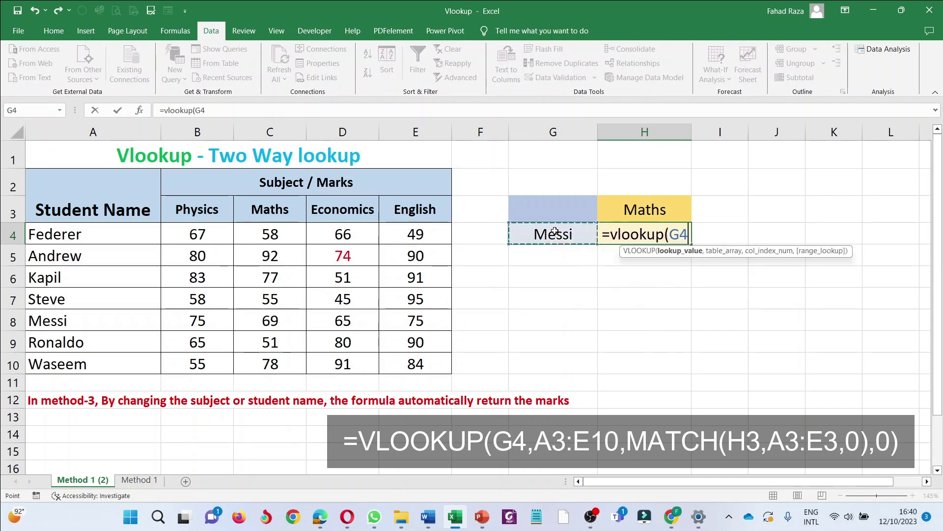
{"action": "type", "text": ","}
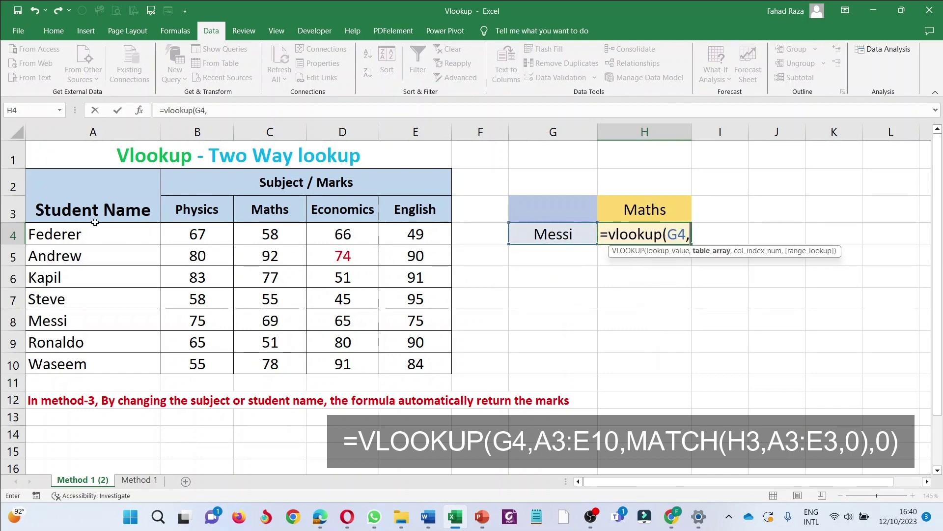
{"action": "left_click_drag", "start_coordinate": [93, 211], "coordinate": [423, 363]}
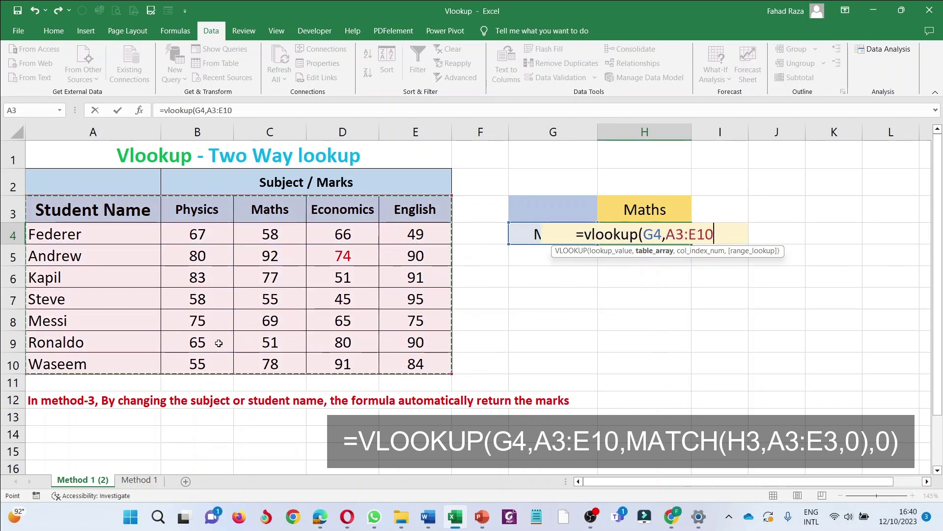
{"action": "type", "text": ","}
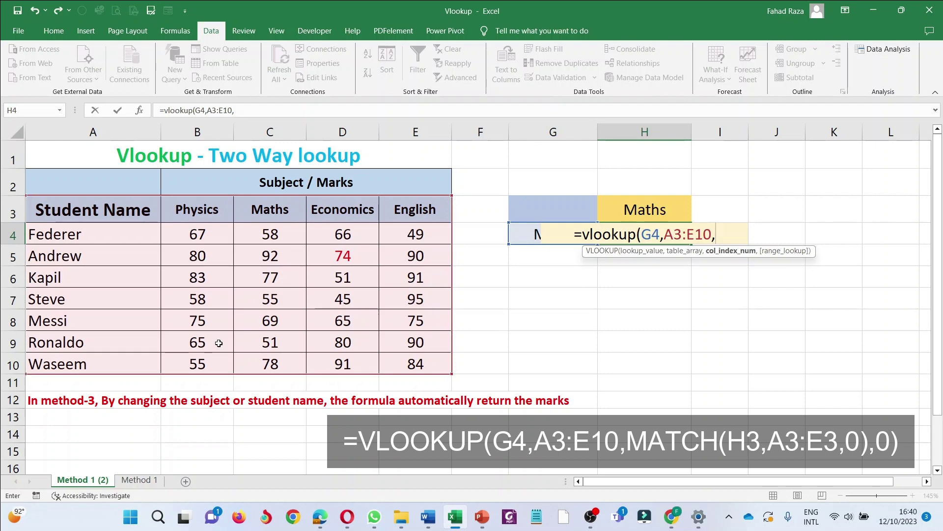
{"action": "type", "text": "match("}
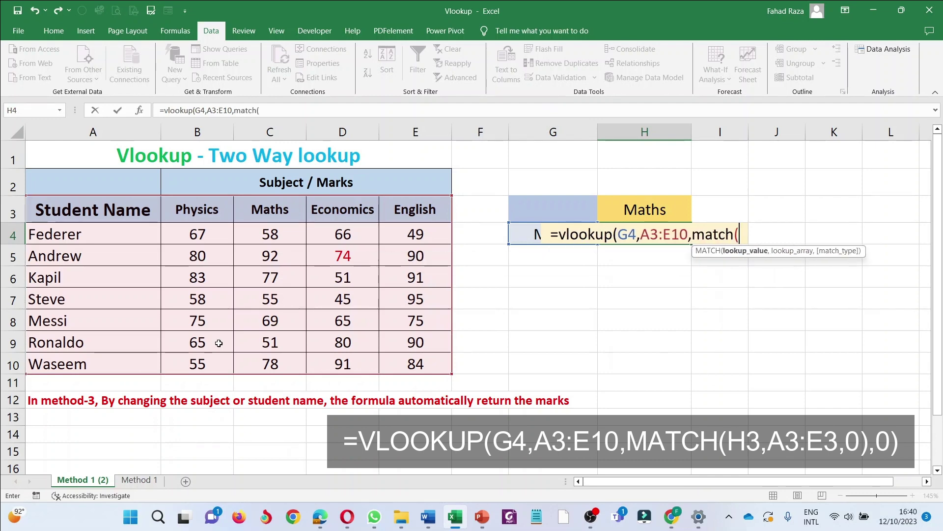
{"action": "left_click", "coordinate": [646, 207]}
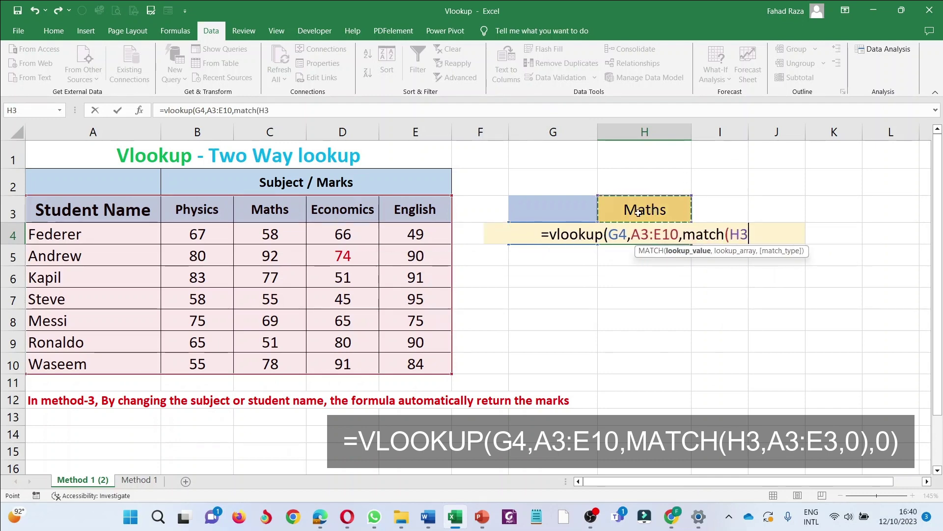
{"action": "type", "text": ","}
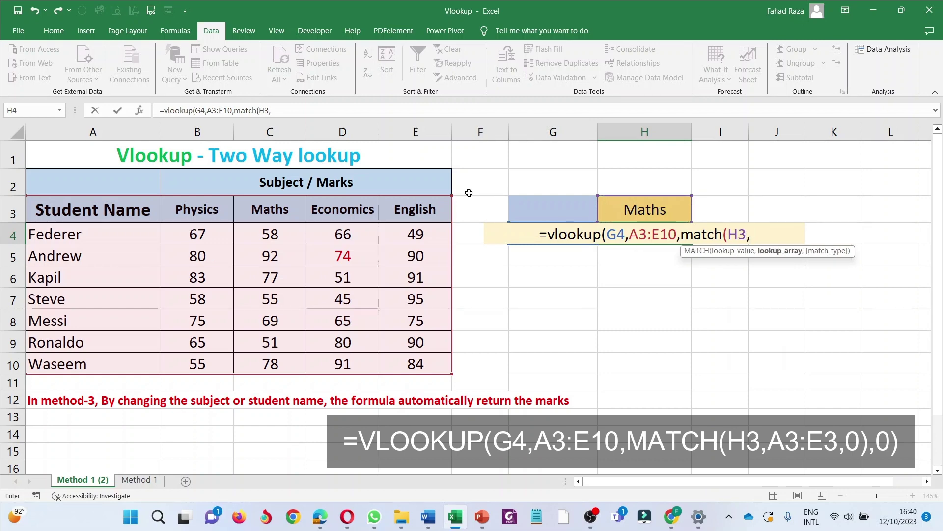
{"action": "left_click_drag", "start_coordinate": [64, 214], "coordinate": [349, 214]}
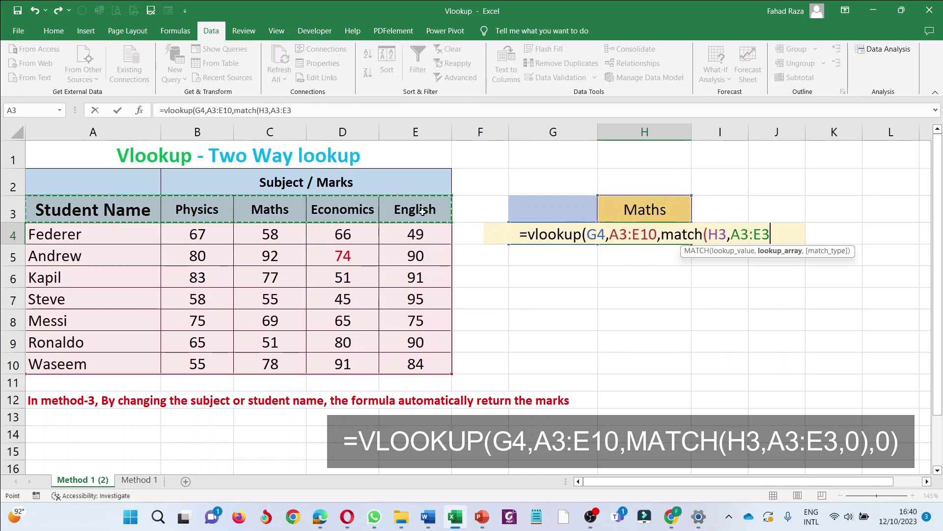
{"action": "type", "text": ",0"}
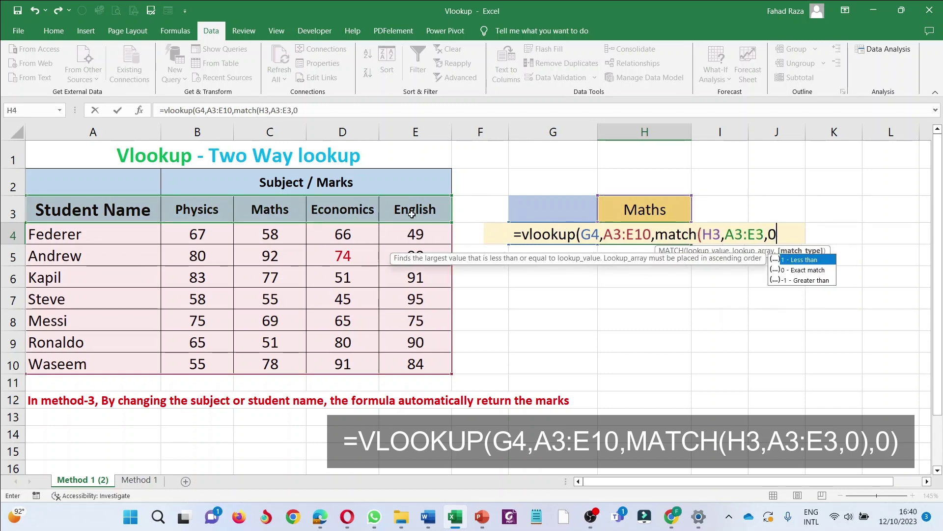
{"action": "type", "text": "),"}
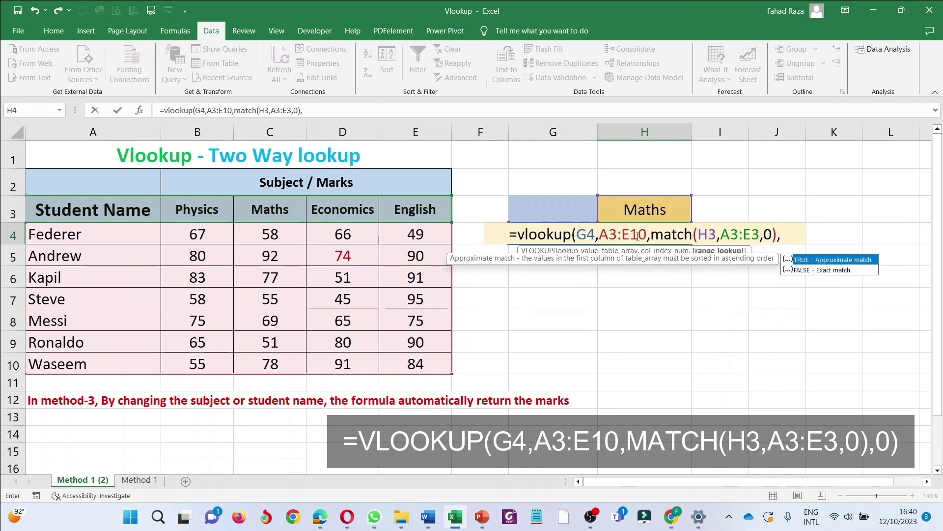
{"action": "type", "text": "0)"}
Commit the two-way lookup formula, then switch H3 to Economics and then English
{"action": "key", "text": "Return"}
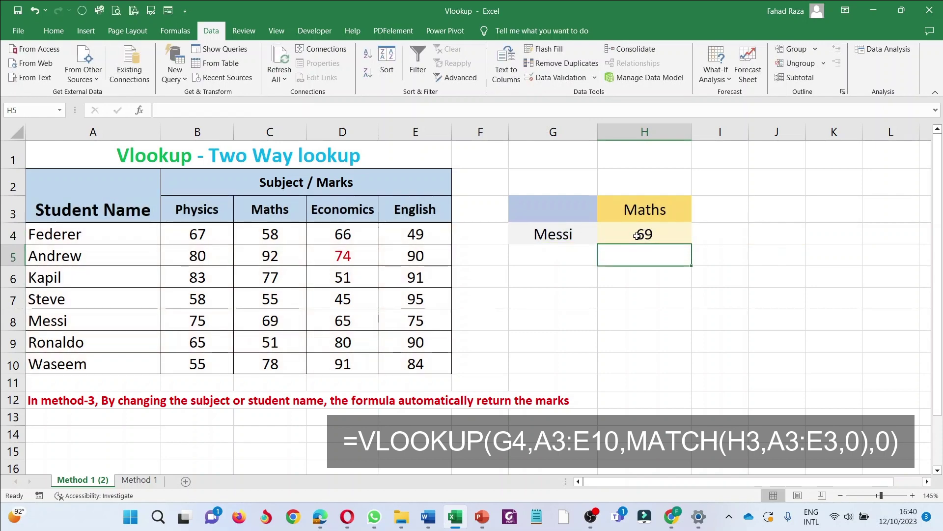
{"action": "left_click", "coordinate": [635, 233]}
{"action": "left_click", "coordinate": [656, 216]}
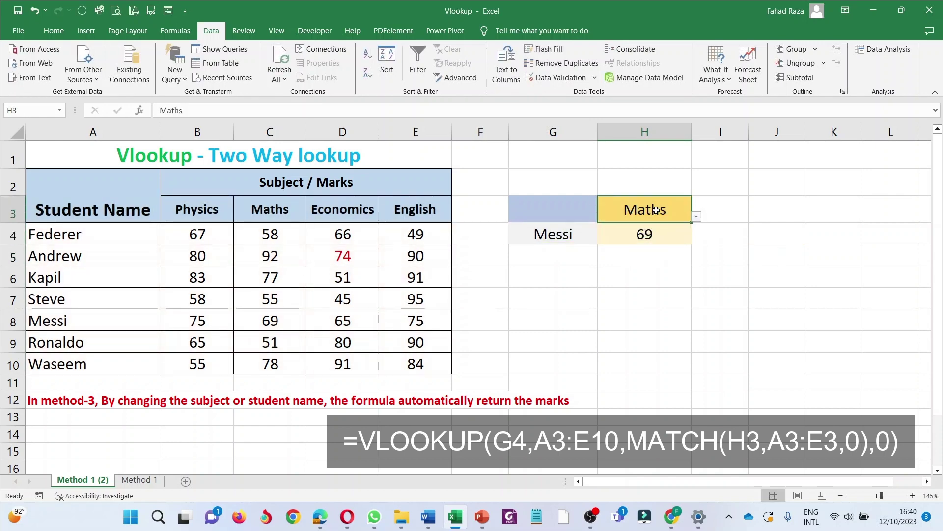
{"action": "left_click", "coordinate": [697, 217]}
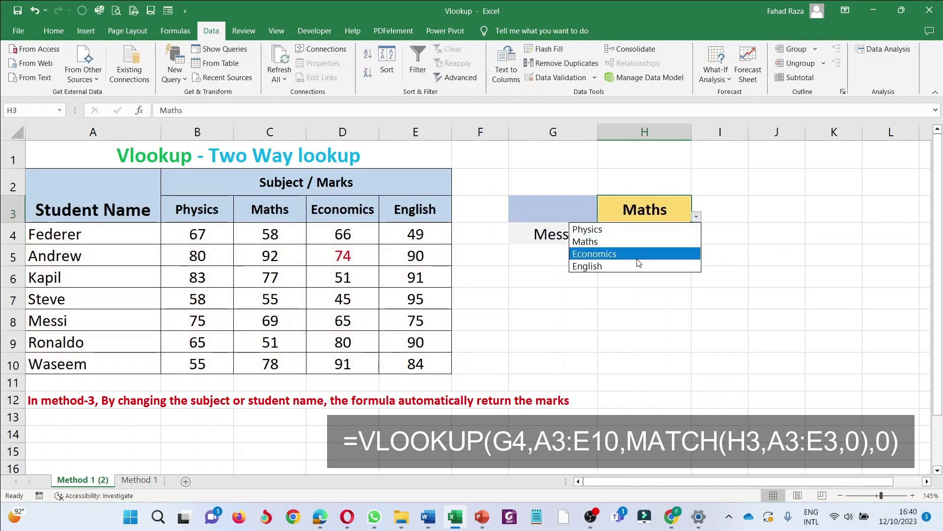
{"action": "left_click", "coordinate": [644, 245]}
{"action": "left_click", "coordinate": [697, 217]}
{"action": "left_click", "coordinate": [633, 267]}
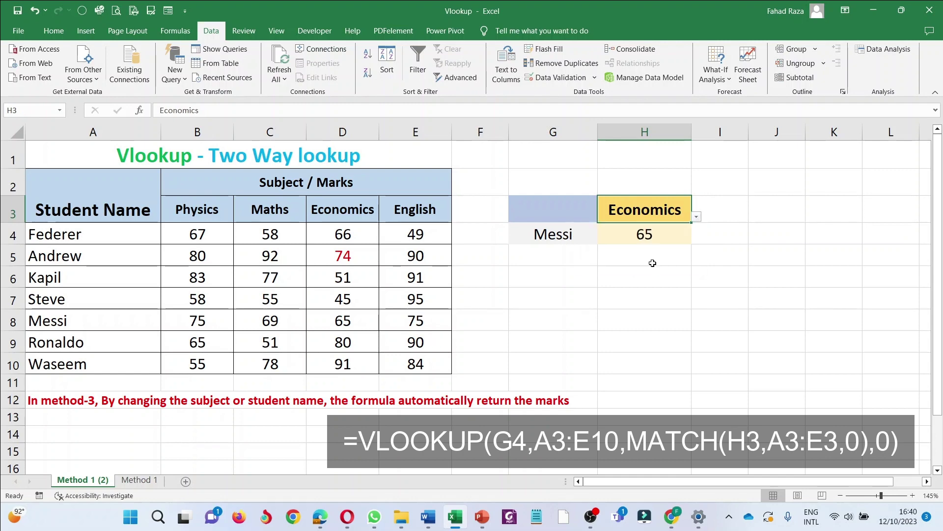
Switch G4 to Ronaldo, then Waseem, comparing H4 with their English marks in E9 and E10
{"action": "left_click", "coordinate": [590, 235]}
{"action": "left_click", "coordinate": [602, 238]}
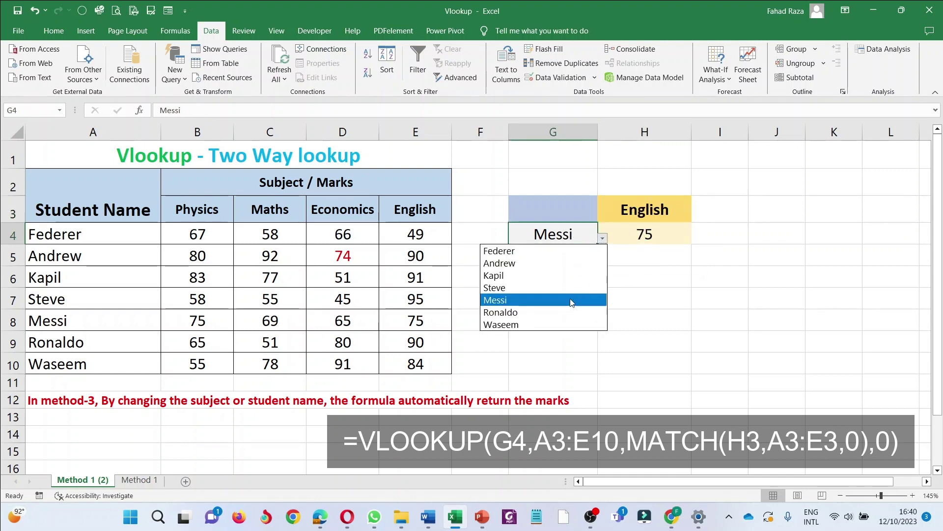
{"action": "left_click", "coordinate": [557, 314]}
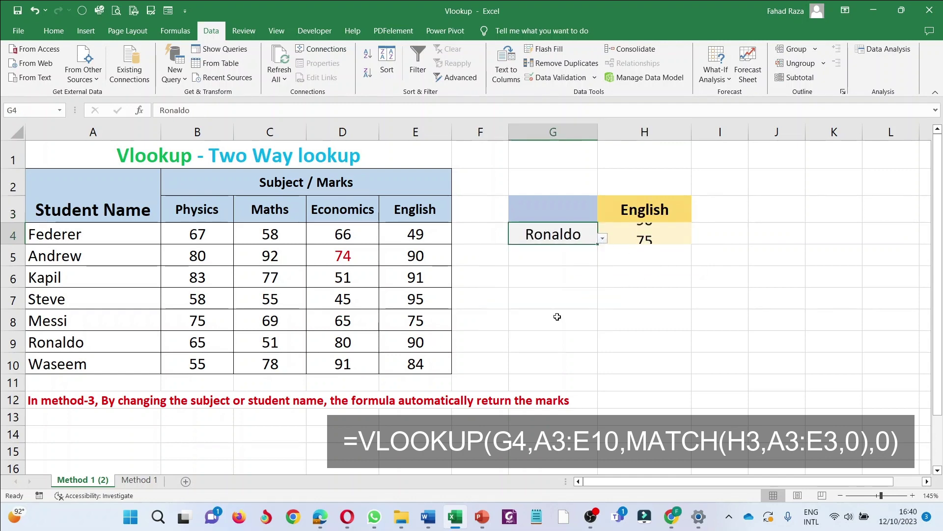
{"action": "left_click", "coordinate": [425, 341]}
{"action": "left_click", "coordinate": [572, 233]}
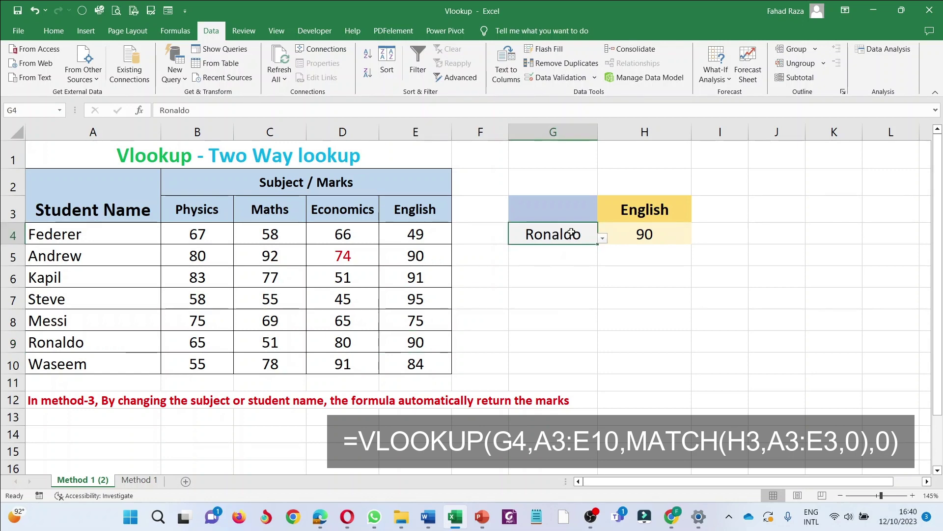
{"action": "left_click", "coordinate": [602, 239]}
{"action": "left_click", "coordinate": [528, 323]}
{"action": "left_click", "coordinate": [428, 368]}
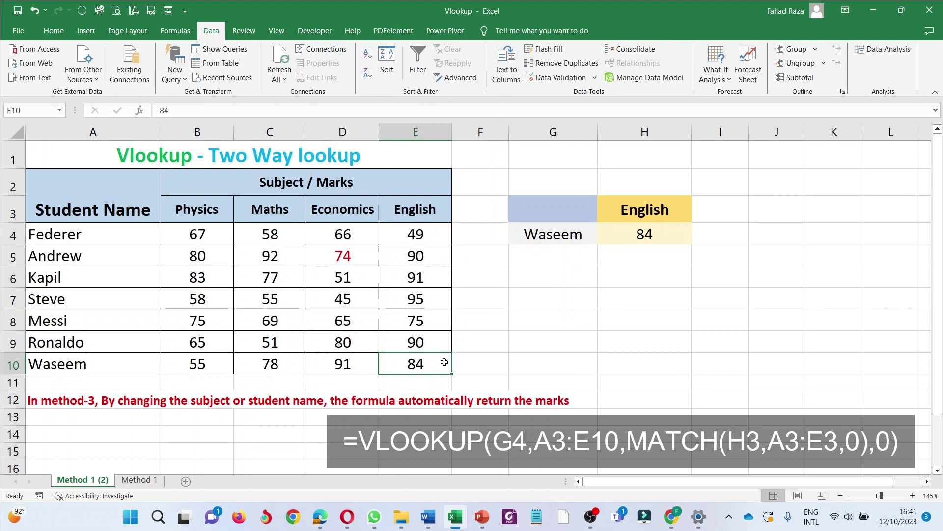
Set H3 to Economics and check Waseem's mark 91 against D10
{"action": "left_click", "coordinate": [650, 196]}
{"action": "left_click", "coordinate": [697, 216]}
{"action": "left_click", "coordinate": [633, 253]}
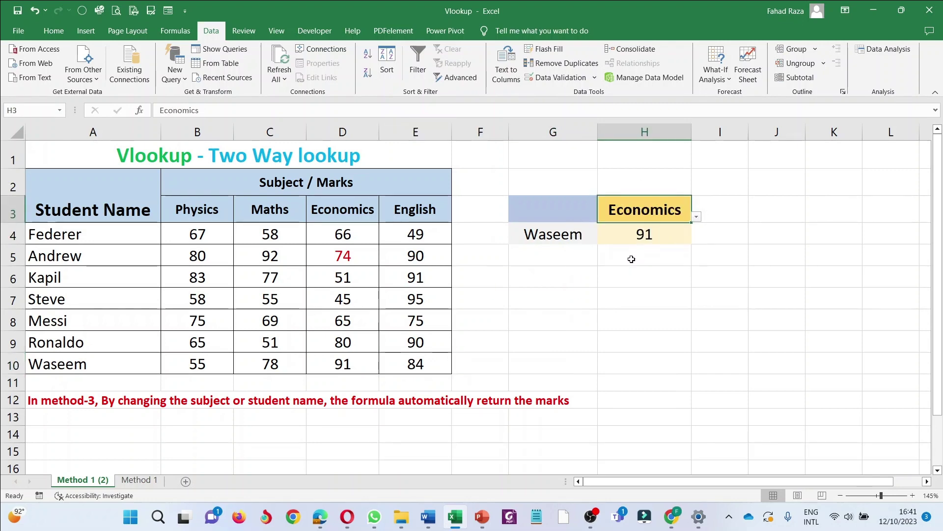
{"action": "left_click", "coordinate": [667, 231]}
{"action": "left_click", "coordinate": [362, 365]}
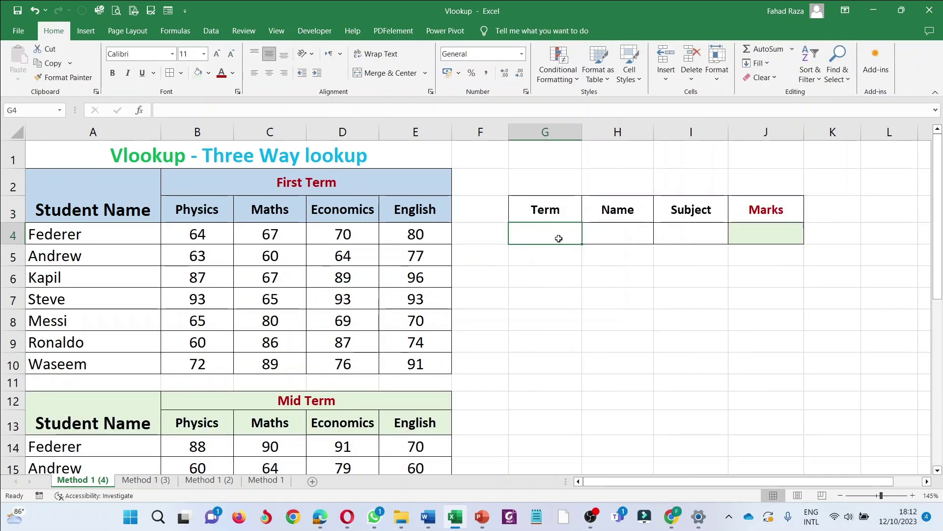
Enter the term names FirstTerm, MidTerm and FinalTerm into L3, L4 and L5
{"action": "left_click", "coordinate": [876, 209]}
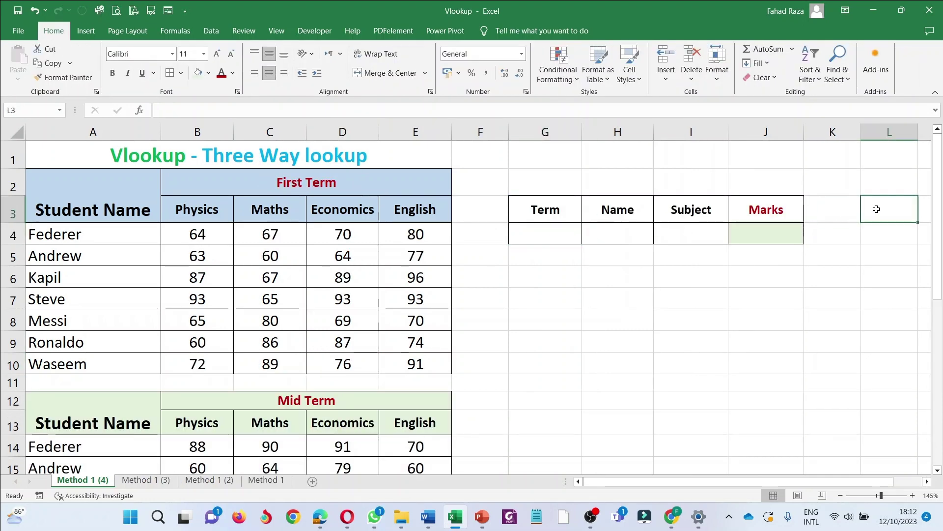
{"action": "type", "text": "First"}
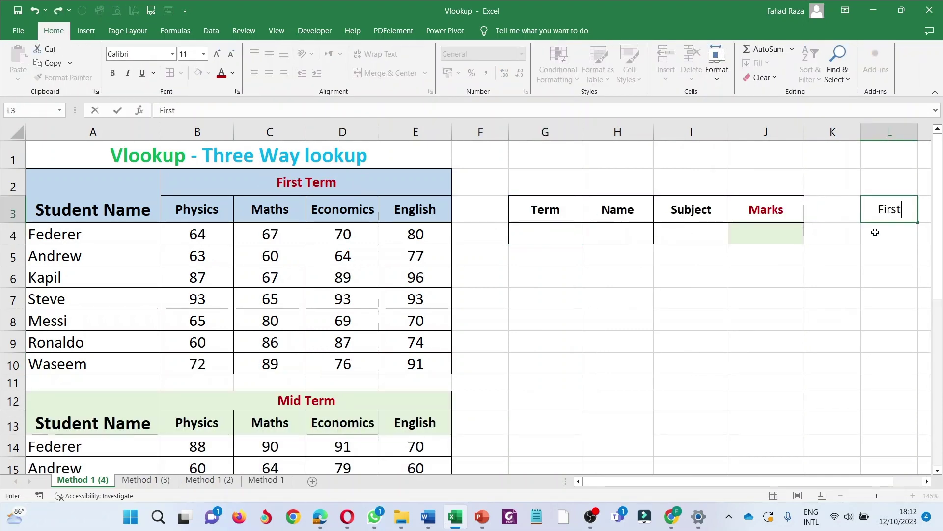
{"action": "type", "text": "Term"}
{"action": "key", "text": "Return"}
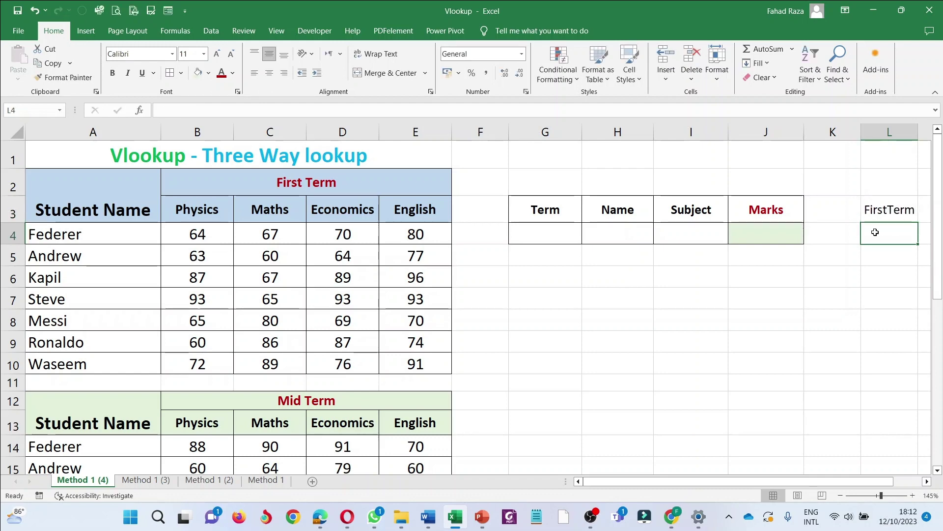
{"action": "type", "text": "MidTerm"}
{"action": "key", "text": "Return"}
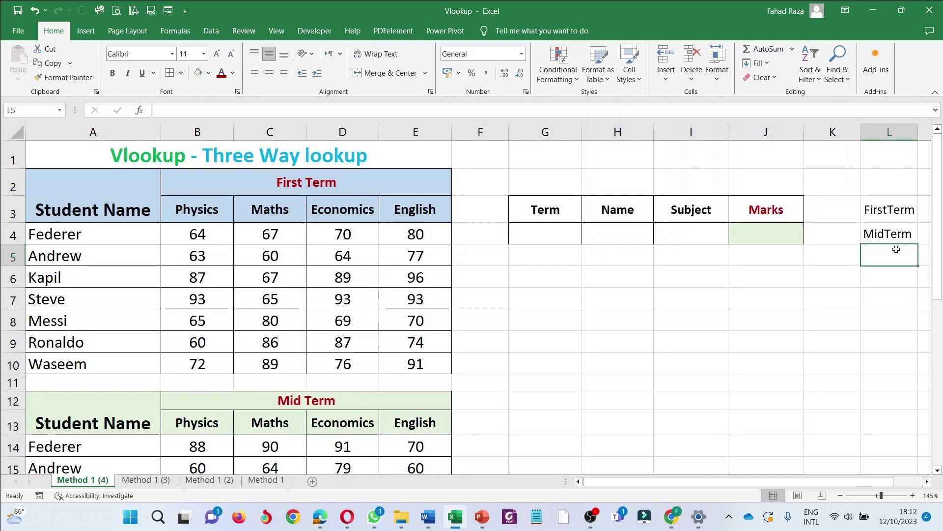
{"action": "type", "text": "Final"}
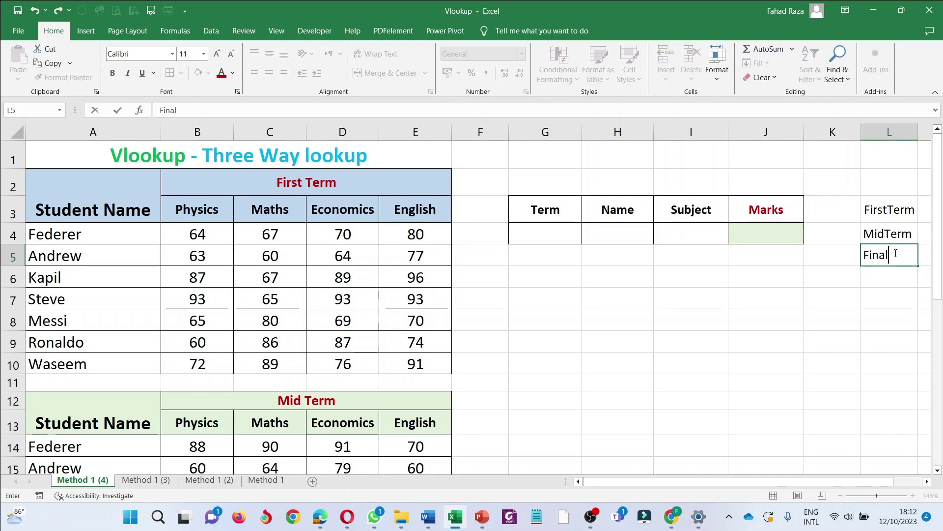
{"action": "key", "text": "Return"}
{"action": "key", "text": "Up"}
{"action": "key", "text": "Up"}
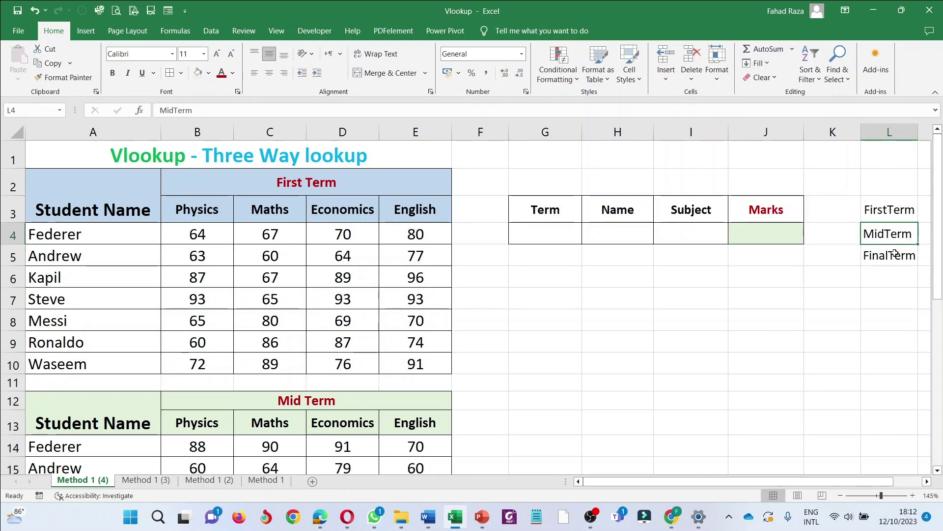
{"action": "key", "text": "Up"}
{"action": "left_click", "coordinate": [545, 233]}
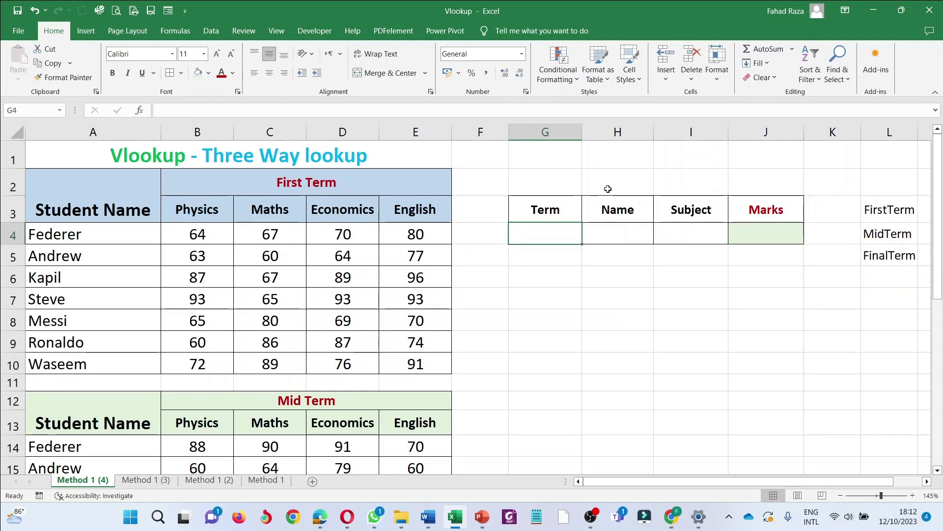
Give G4 a list validation dropdown of the term names in L3:L5
{"action": "left_click", "coordinate": [212, 31]}
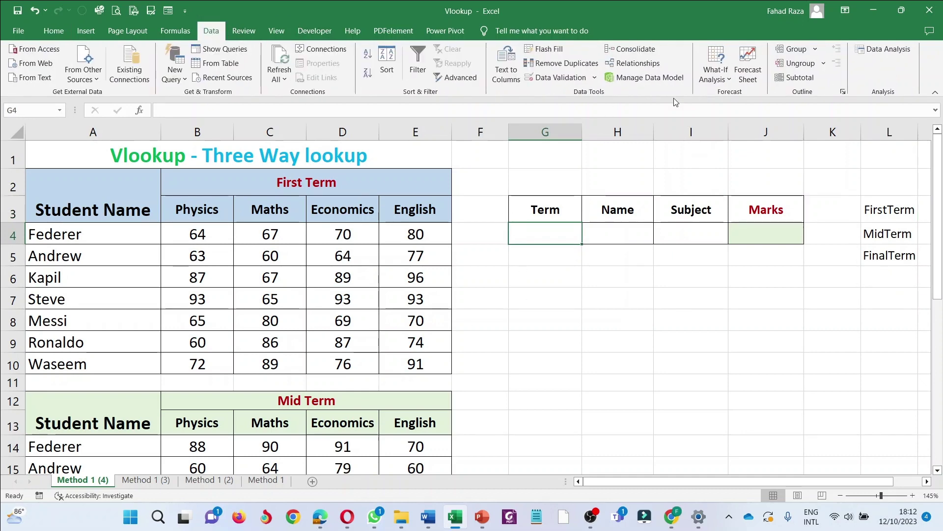
{"action": "left_click", "coordinate": [559, 78]}
{"action": "left_click", "coordinate": [575, 178]}
{"action": "left_click", "coordinate": [570, 219]}
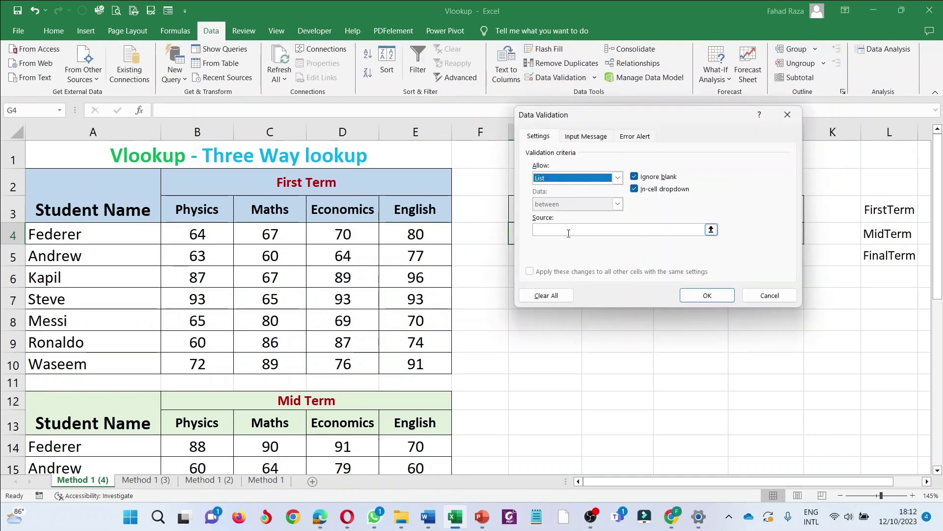
{"action": "left_click", "coordinate": [568, 233]}
{"action": "left_click_drag", "start_coordinate": [892, 210], "coordinate": [892, 256]}
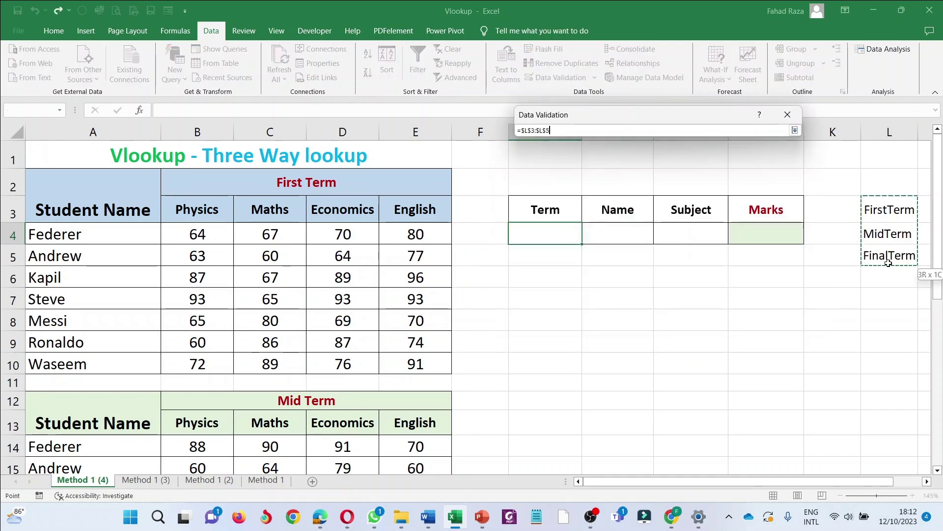
{"action": "left_click", "coordinate": [698, 296]}
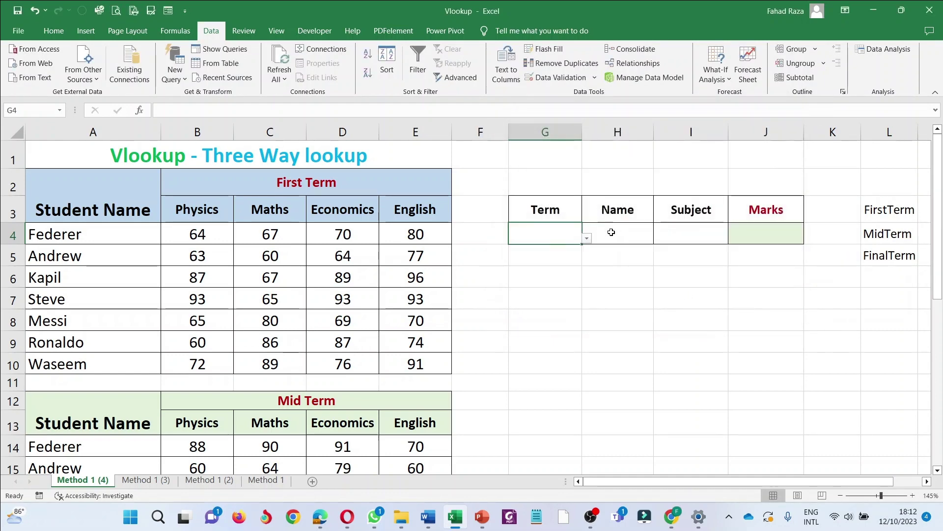
Give H4 a list validation dropdown of the student names in A4:A10
{"action": "left_click", "coordinate": [550, 77]}
{"action": "left_click", "coordinate": [617, 178]}
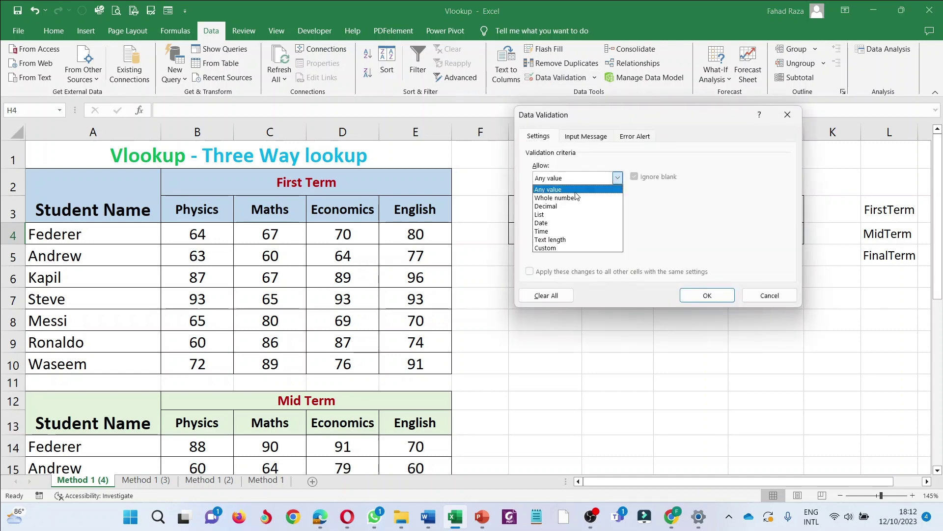
{"action": "left_click", "coordinate": [555, 214]}
{"action": "left_click", "coordinate": [568, 227]}
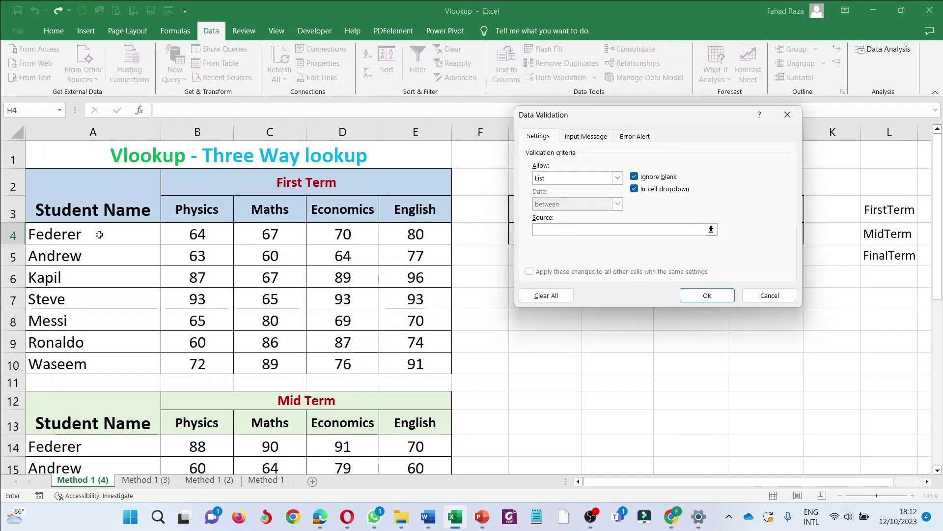
{"action": "left_click_drag", "start_coordinate": [99, 235], "coordinate": [101, 364]}
{"action": "left_click", "coordinate": [701, 294]}
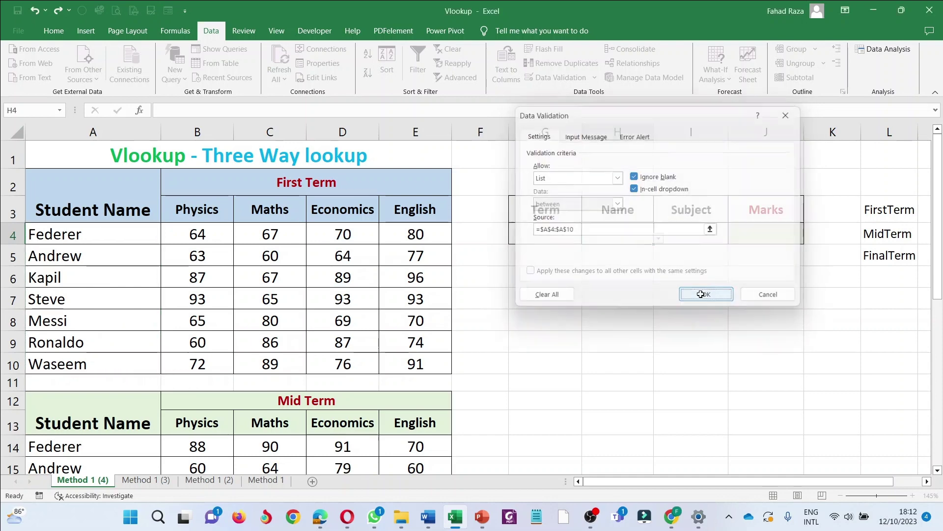
Give I4 a list validation dropdown of the subject headers in B3:E3
{"action": "left_click", "coordinate": [681, 229]}
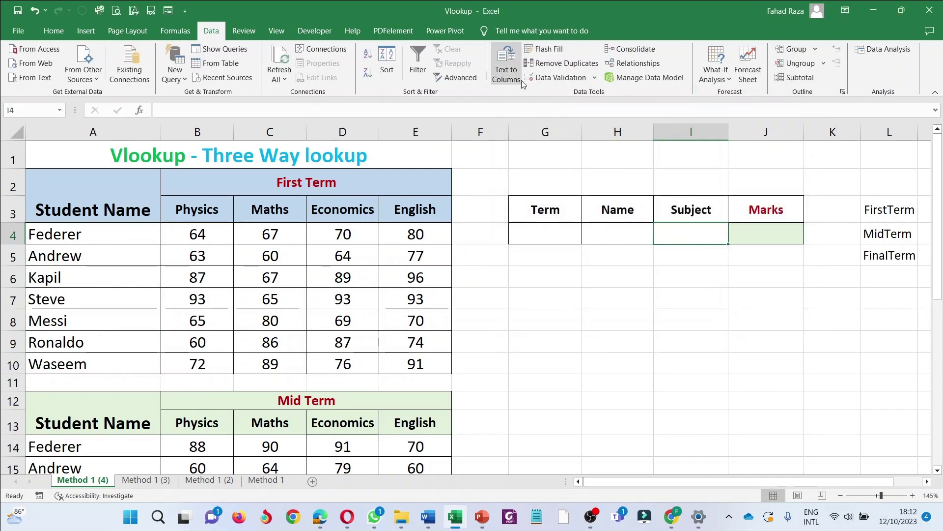
{"action": "left_click", "coordinate": [556, 78]}
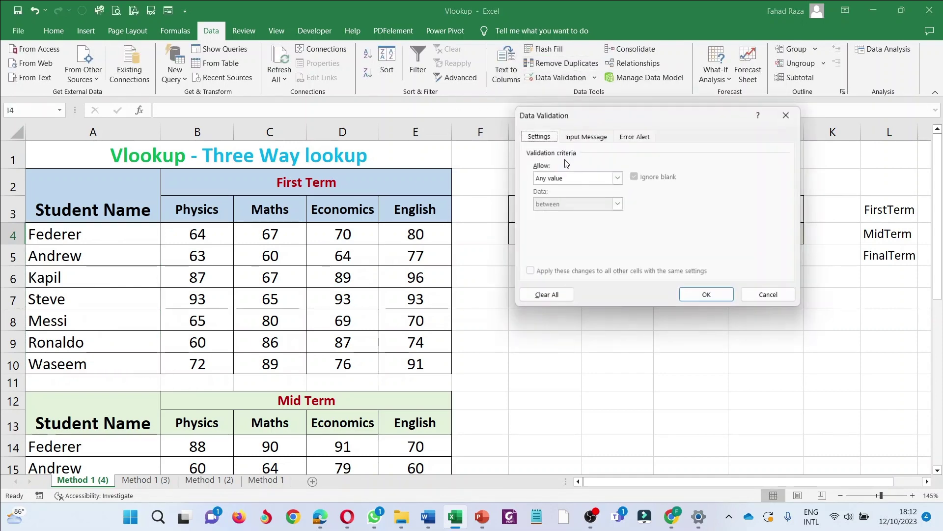
{"action": "left_click", "coordinate": [583, 182]}
{"action": "left_click", "coordinate": [553, 215]}
{"action": "left_click", "coordinate": [703, 230]}
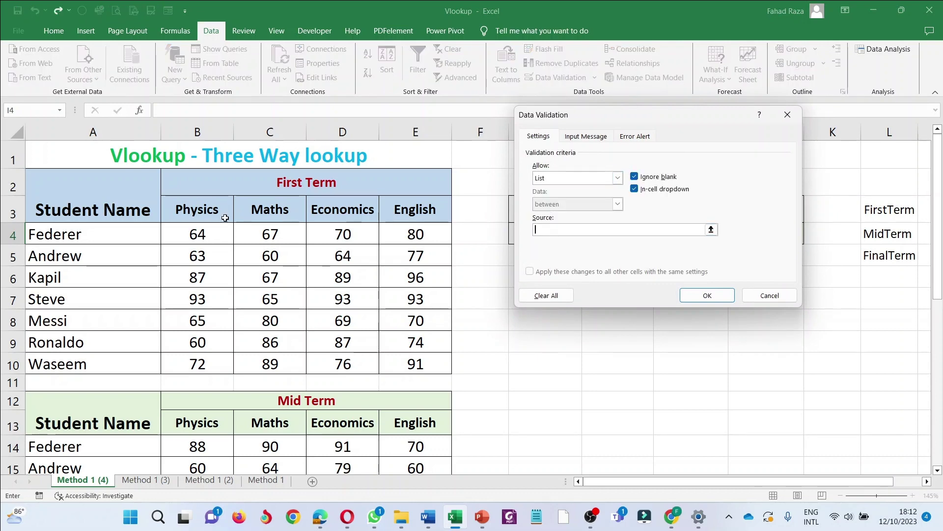
{"action": "mouse_move", "coordinate": [225, 217]}
{"action": "left_mouse_down"}
{"action": "mouse_move", "coordinate": [249, 209]}
{"action": "mouse_move", "coordinate": [386, 208]}
{"action": "mouse_move", "coordinate": [396, 218]}
{"action": "left_mouse_up"}
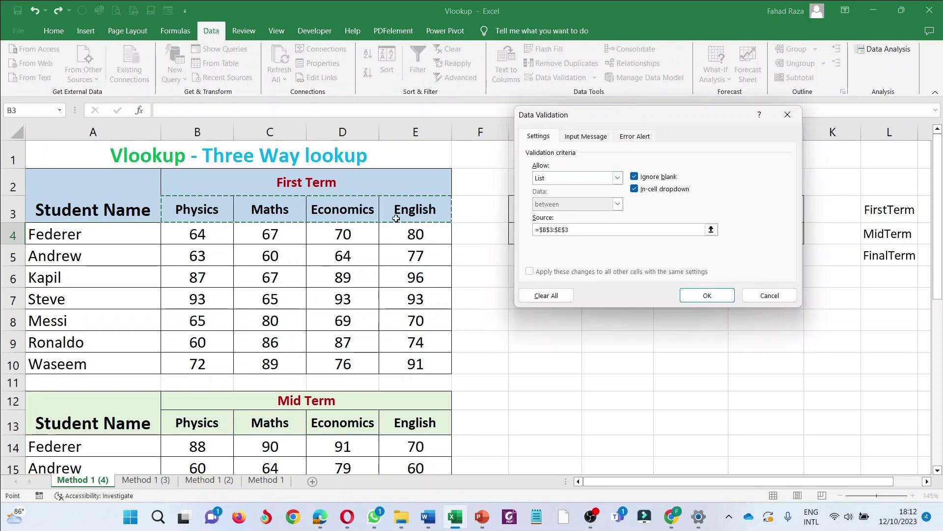
{"action": "left_click", "coordinate": [706, 295]}
{"action": "left_click", "coordinate": [769, 235]}
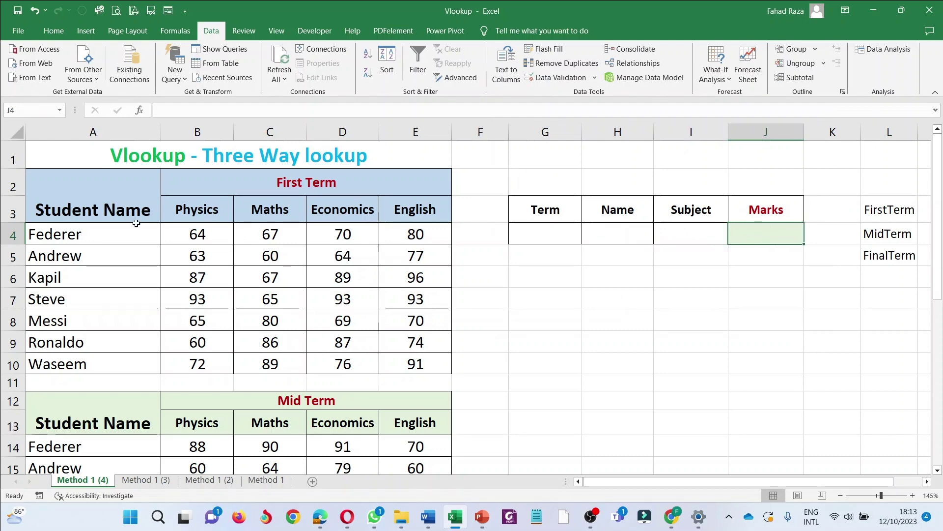
Define the name FirstTerm for the First Term table A3:E10
{"action": "left_click", "coordinate": [95, 211]}
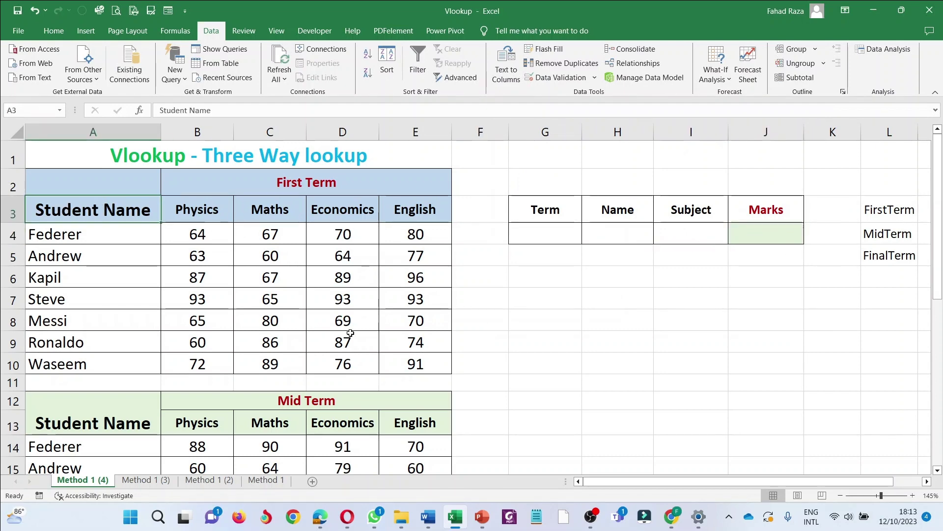
{"action": "left_click_drag", "start_coordinate": [166, 214], "coordinate": [398, 361]}
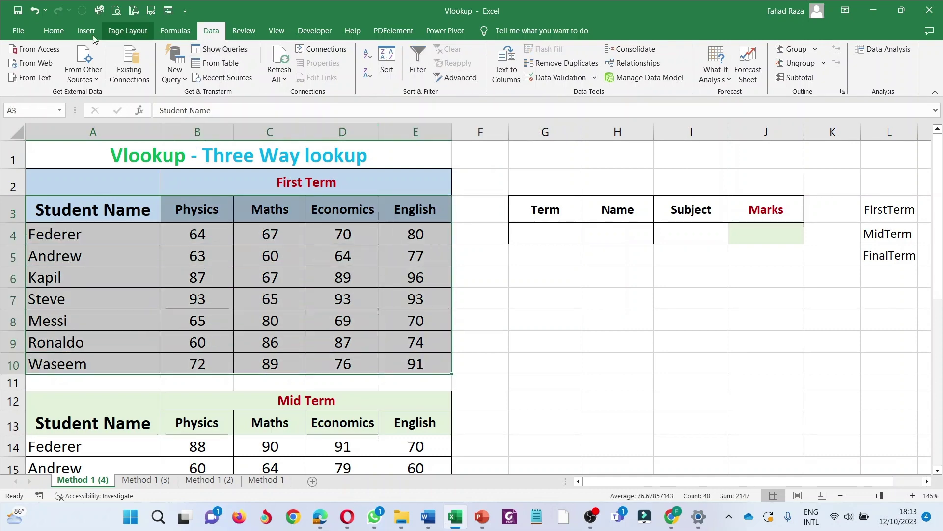
{"action": "left_click", "coordinate": [175, 32]}
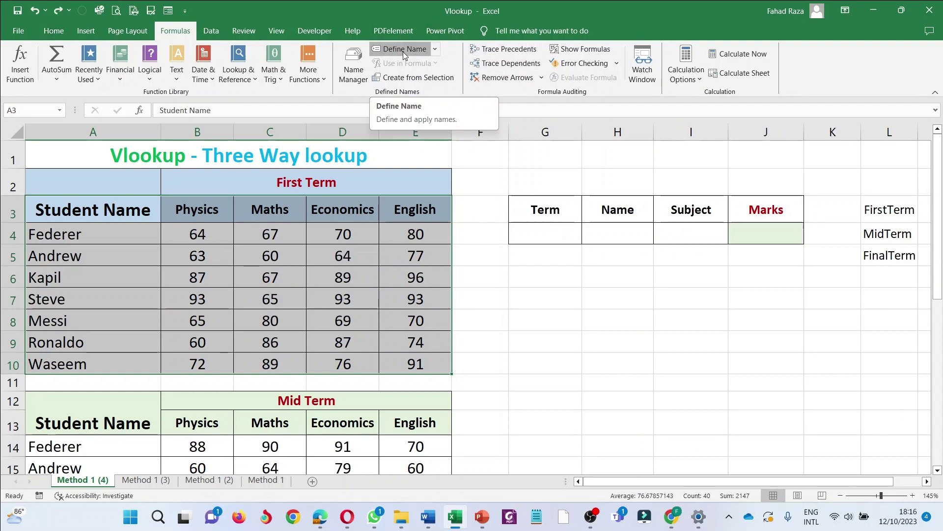
{"action": "left_click", "coordinate": [403, 49]}
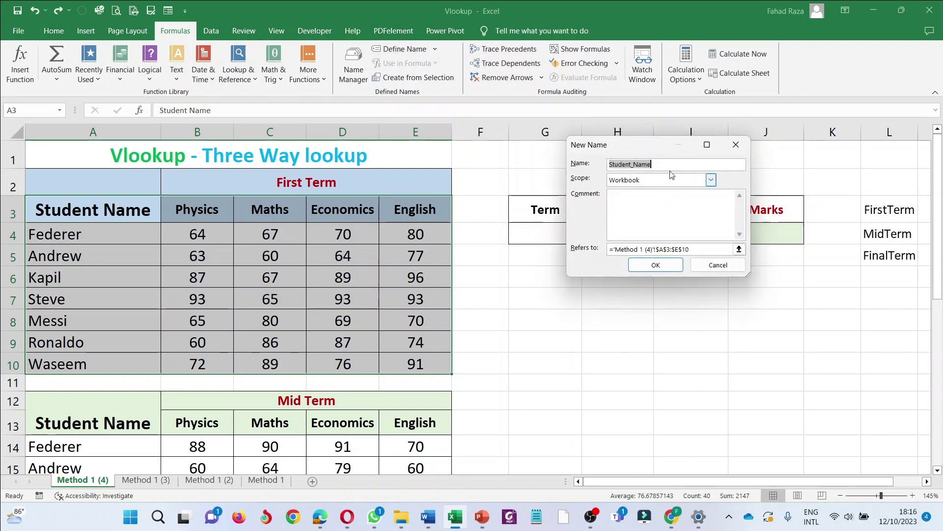
{"action": "type", "text": "Fir"}
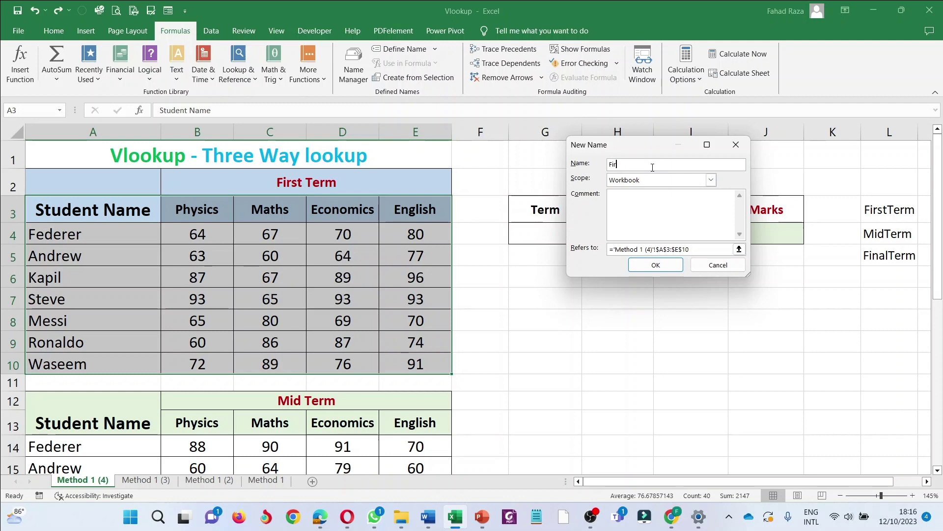
{"action": "type", "text": "stTerm"}
{"action": "left_click", "coordinate": [655, 265]}
Define the name MidTerm for the Mid Term table A13:E20
{"action": "scroll", "coordinate": [239, 383], "scroll_direction": "down", "scroll_amount": 2}
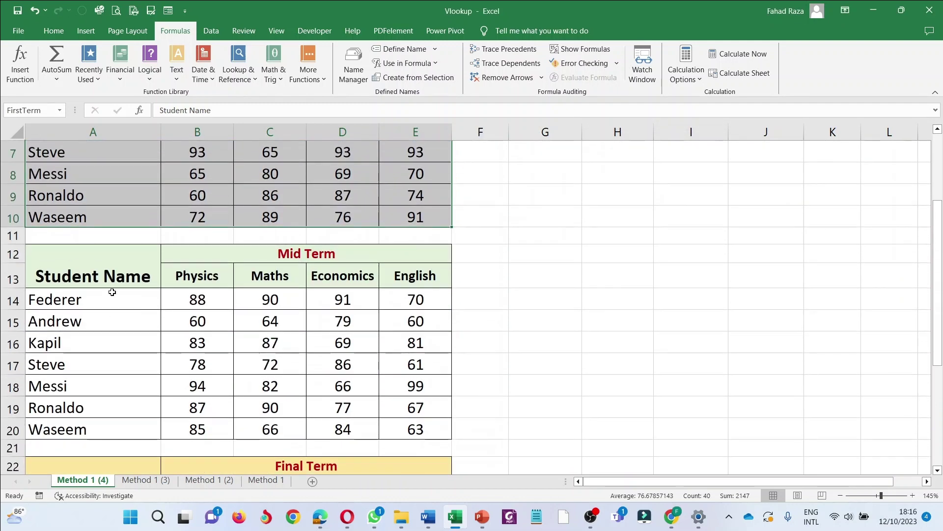
{"action": "left_click_drag", "start_coordinate": [112, 284], "coordinate": [428, 430]}
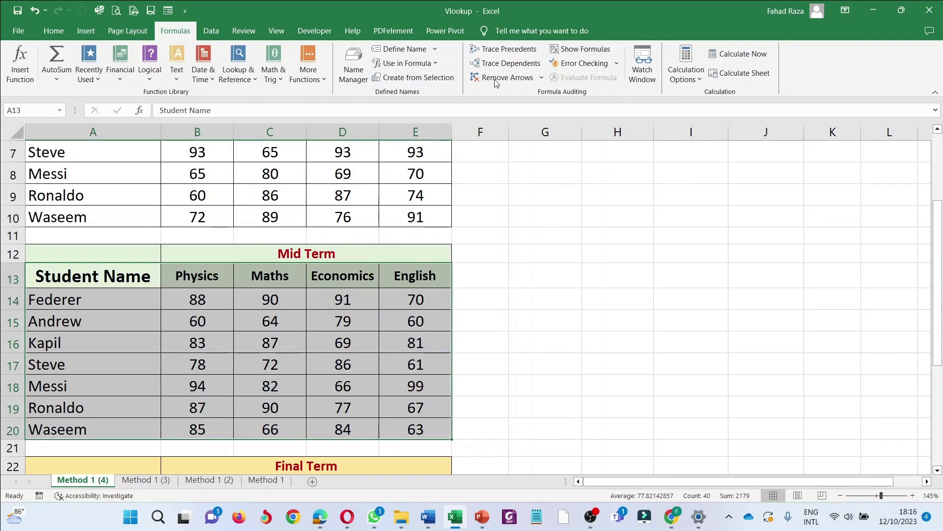
{"action": "left_click", "coordinate": [402, 49]}
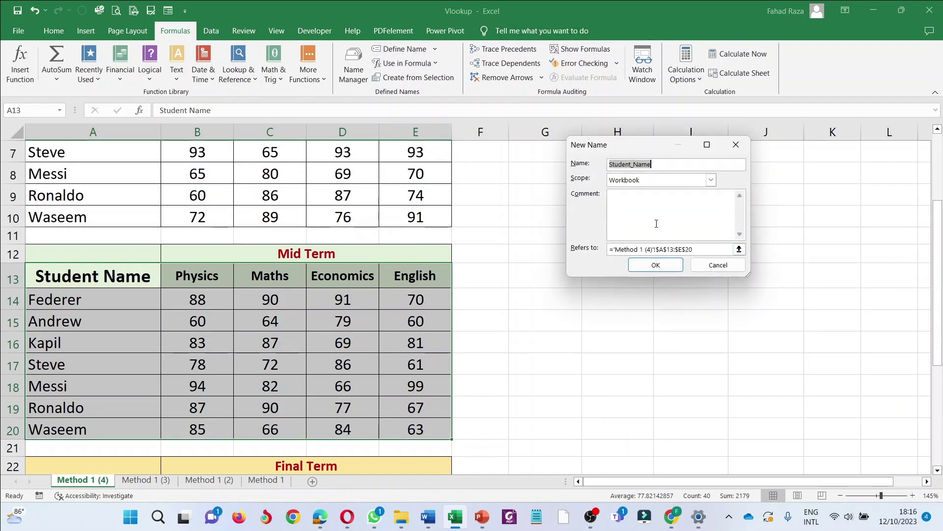
{"action": "type", "text": "MidTerm"}
{"action": "left_click", "coordinate": [656, 265]}
Define the name FinalTerm for the Final Term table A23:E30
{"action": "scroll", "coordinate": [123, 383], "scroll_direction": "down", "scroll_amount": 2}
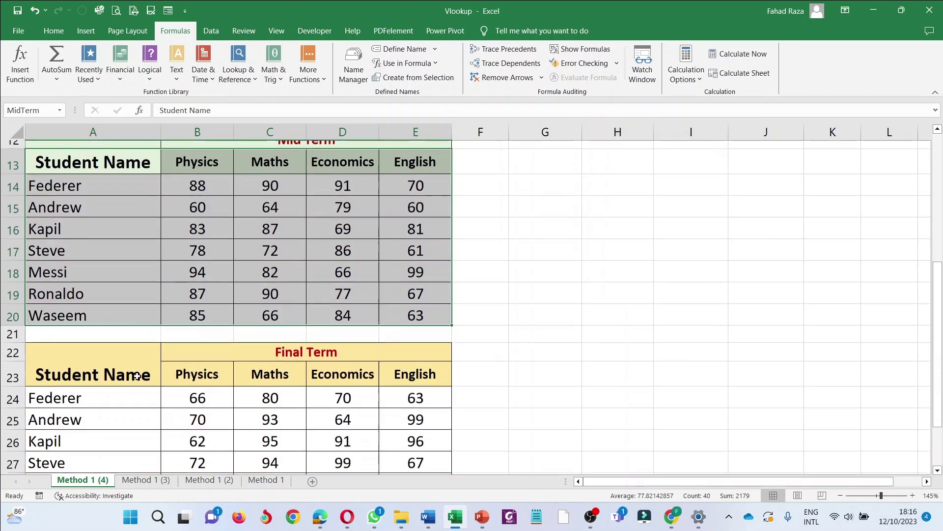
{"action": "scroll", "coordinate": [115, 309], "scroll_direction": "down", "scroll_amount": 1}
{"action": "left_click_drag", "start_coordinate": [115, 308], "coordinate": [400, 447]}
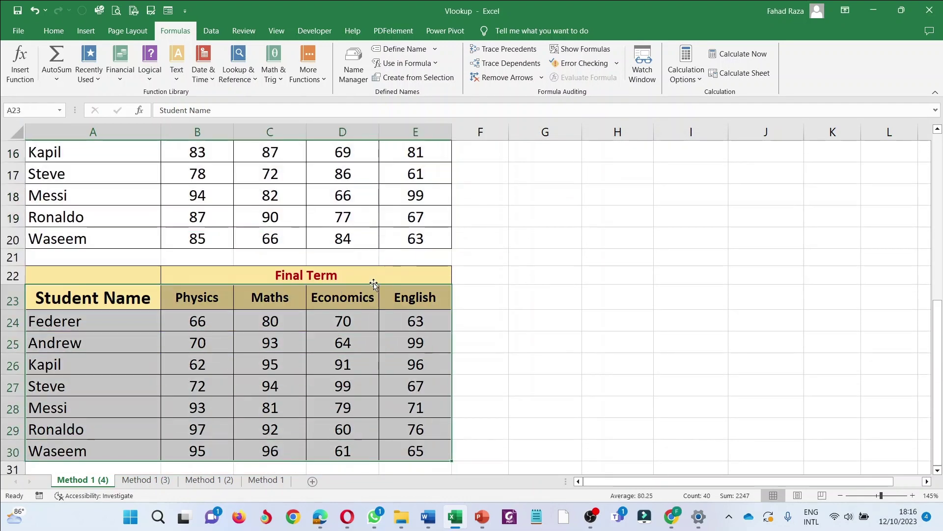
{"action": "left_click", "coordinate": [404, 49]}
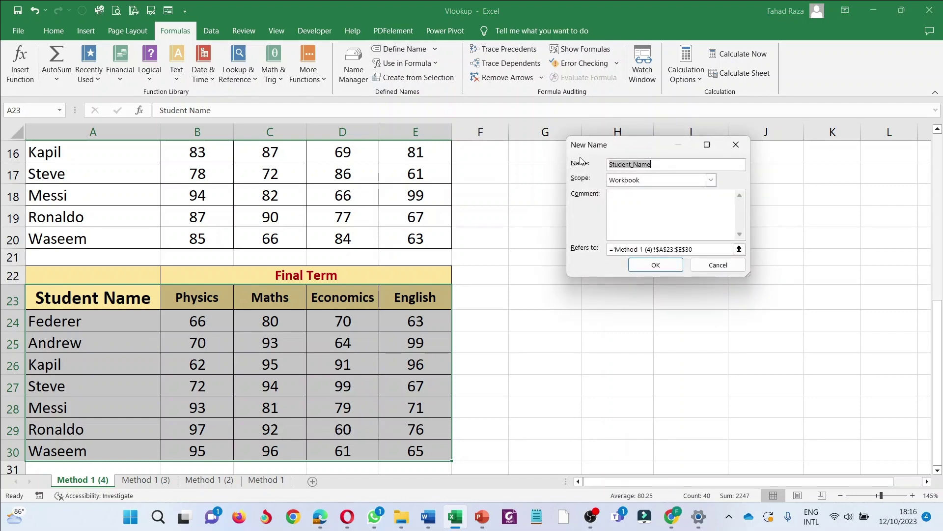
{"action": "type", "text": "FinalTerm"}
{"action": "left_click", "coordinate": [655, 265]}
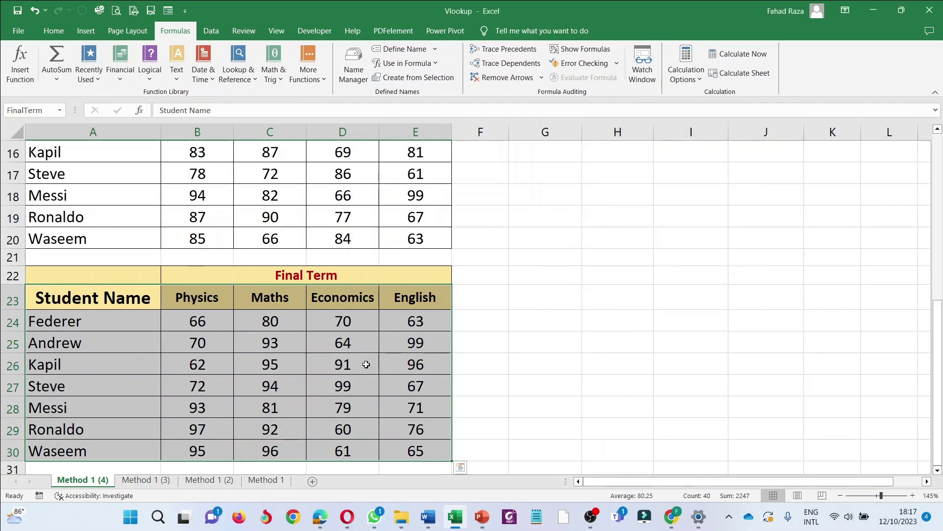
{"action": "scroll", "coordinate": [327, 316], "scroll_direction": "up", "scroll_amount": 5}
Choose FirstTerm from the Term dropdown in G4
{"action": "left_click", "coordinate": [776, 232]}
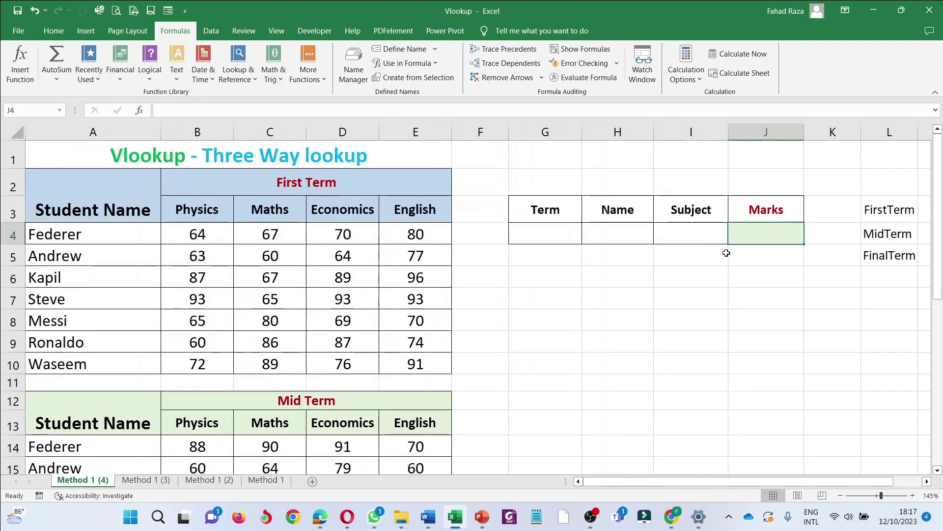
{"action": "left_click_drag", "start_coordinate": [749, 238], "coordinate": [536, 234]}
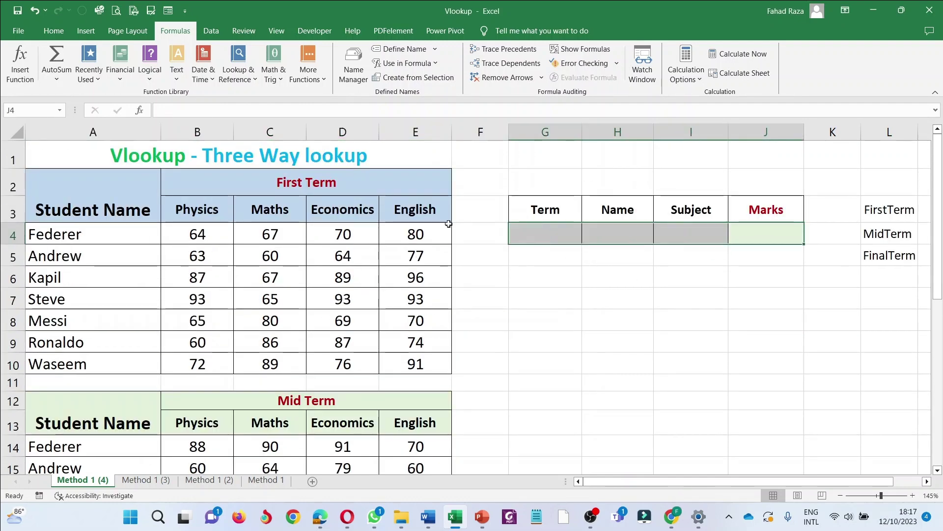
{"action": "left_click", "coordinate": [54, 31]}
{"action": "left_click", "coordinate": [757, 237]}
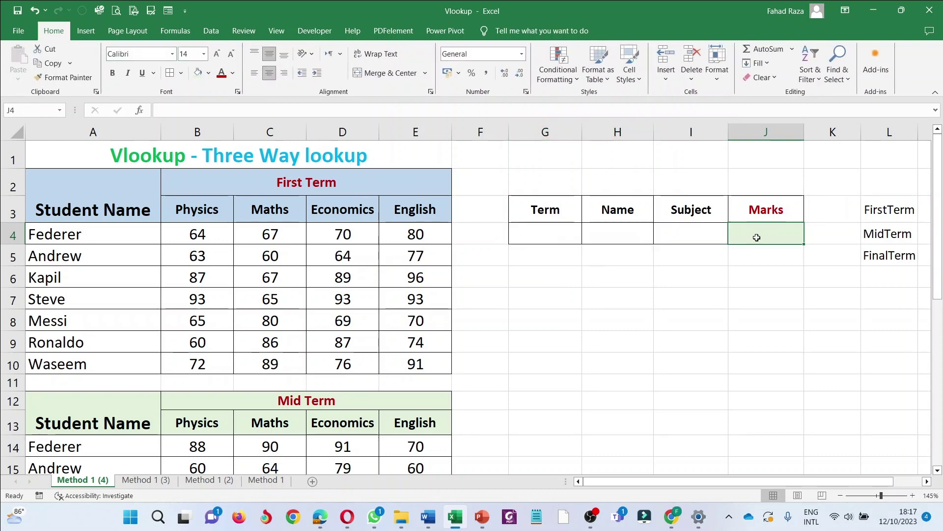
{"action": "left_click", "coordinate": [548, 229]}
{"action": "left_click", "coordinate": [587, 238]}
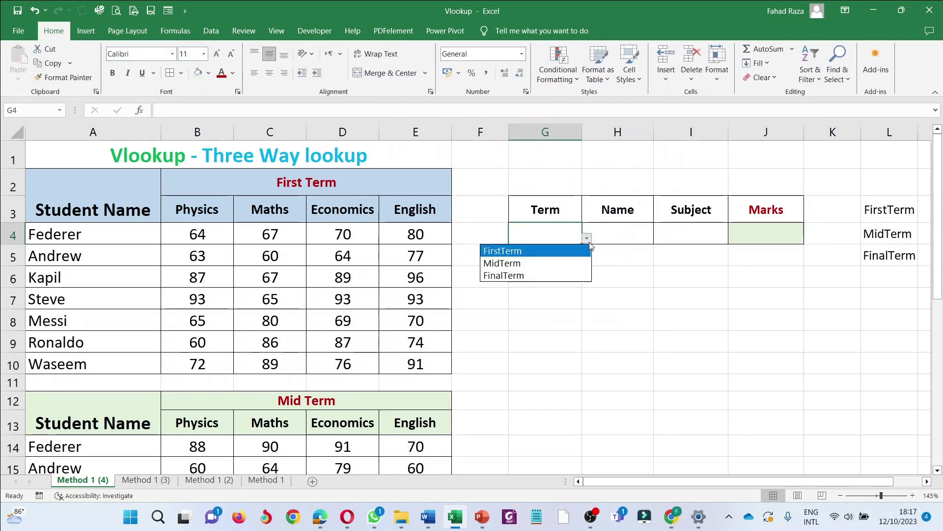
{"action": "left_click", "coordinate": [550, 249]}
Choose Andrew as the name in H4 and Physics as the subject in I4
{"action": "left_click", "coordinate": [616, 240]}
{"action": "left_click", "coordinate": [658, 237]}
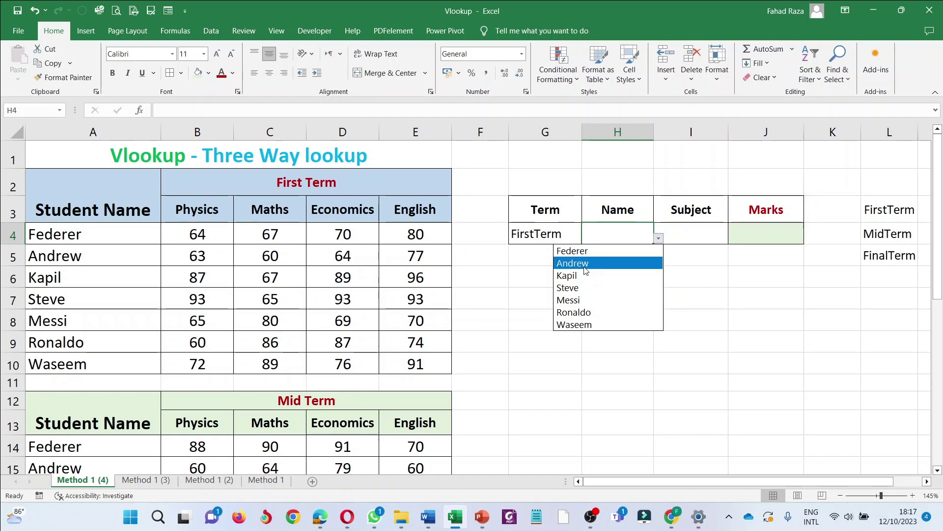
{"action": "left_click", "coordinate": [614, 263]}
{"action": "left_click", "coordinate": [691, 240]}
{"action": "left_click", "coordinate": [733, 238]}
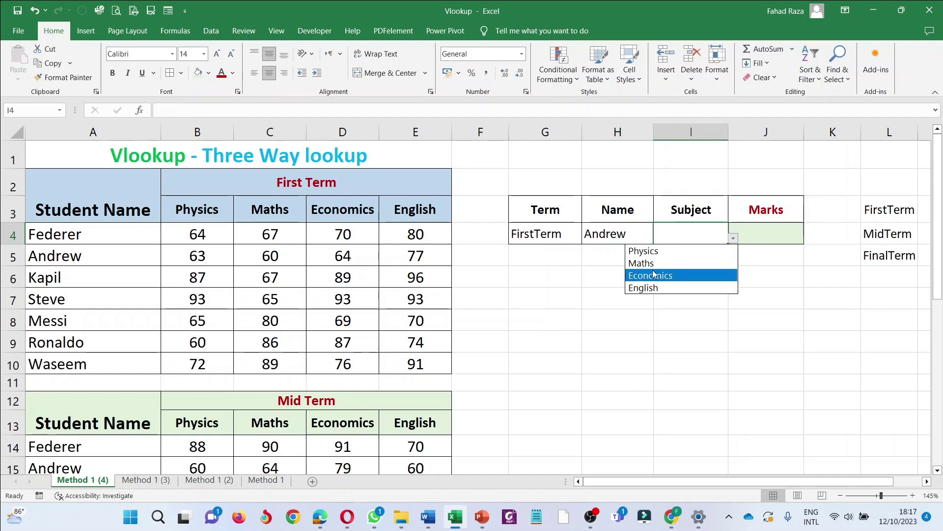
{"action": "left_click", "coordinate": [643, 251]}
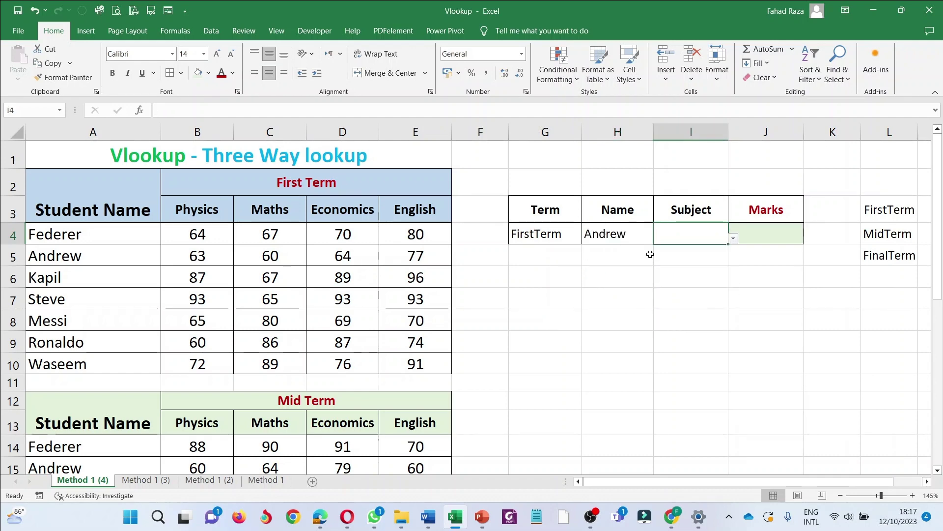
{"action": "left_click", "coordinate": [753, 233]}
Enter =VLOOKUP(H4,INDIRECT(G4),MATCH(I4,A3:E3,0),0) in J4, which returns 63
{"action": "type", "text": "="}
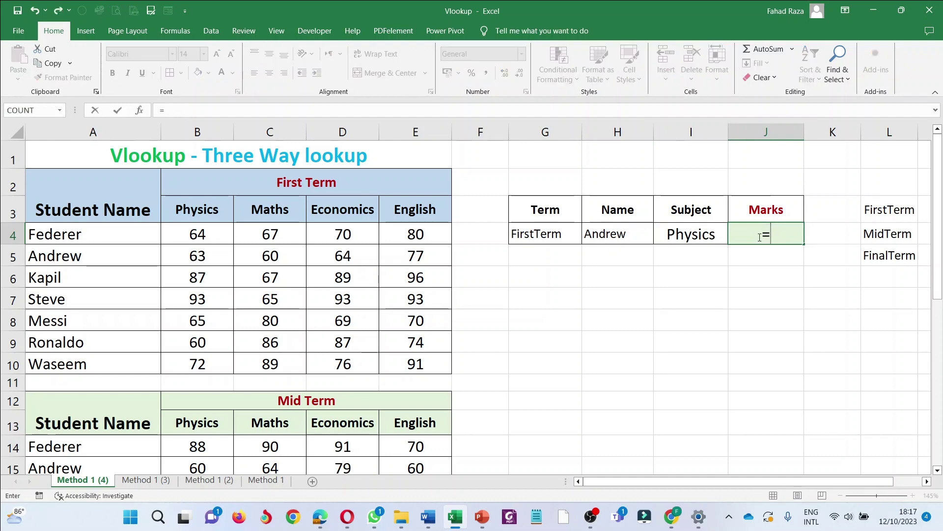
{"action": "type", "text": "vlookup"}
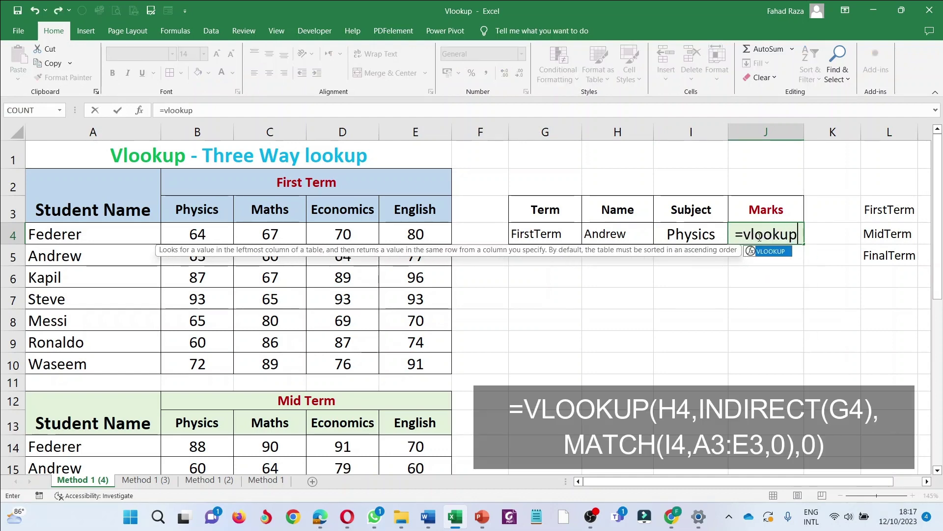
{"action": "type", "text": "("}
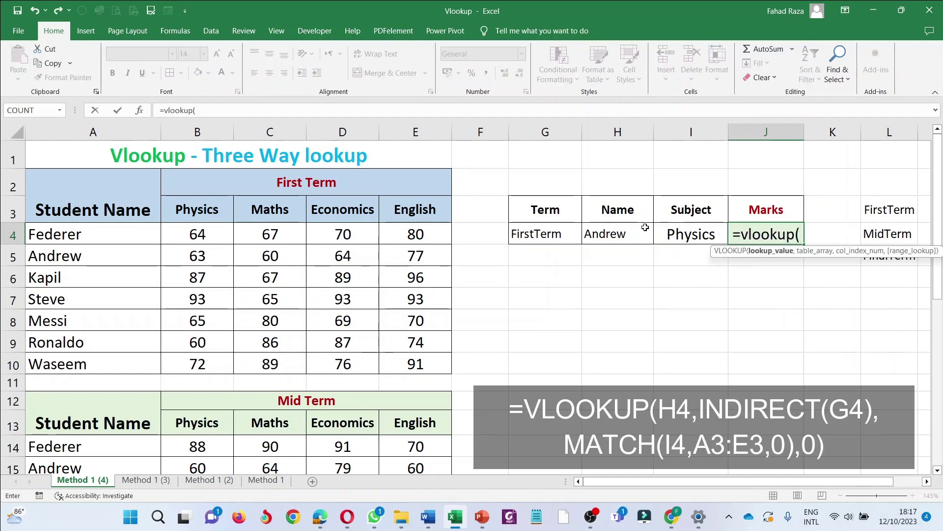
{"action": "left_click", "coordinate": [611, 234]}
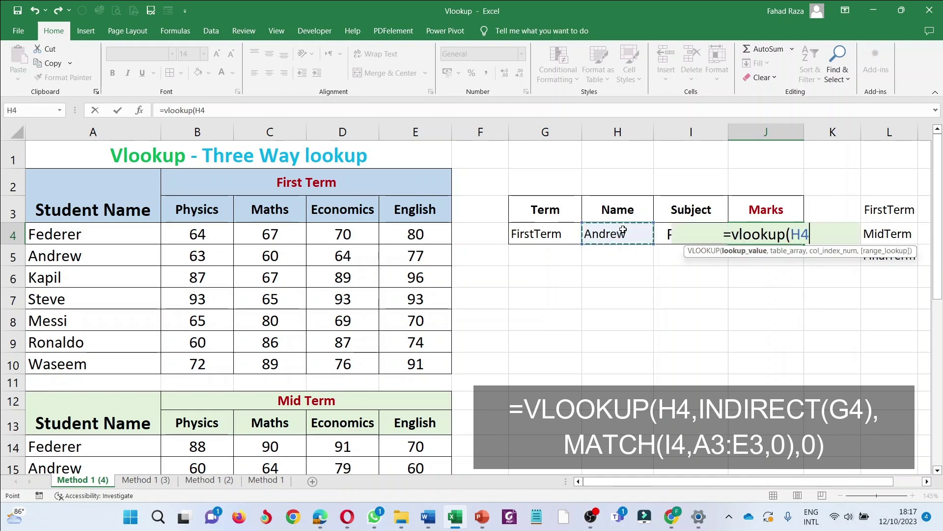
{"action": "type", "text": ","}
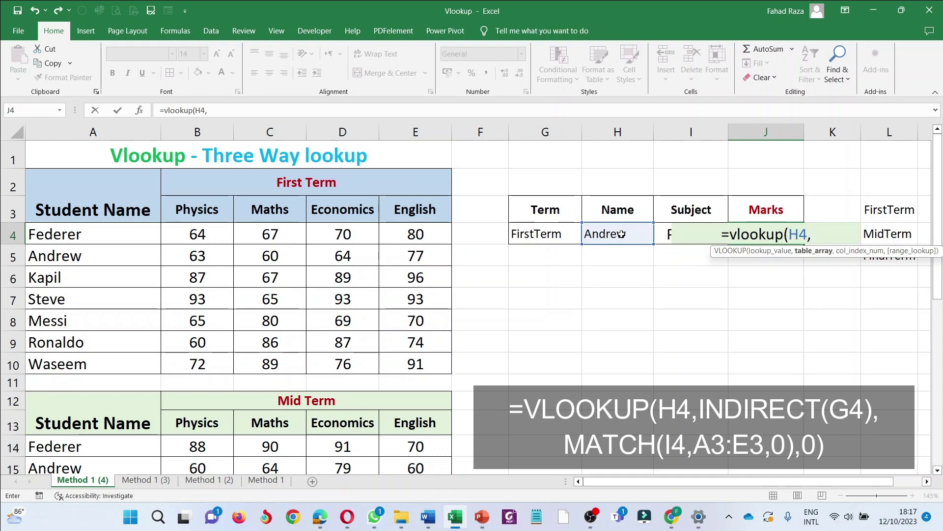
{"action": "type", "text": "INDIRECT"}
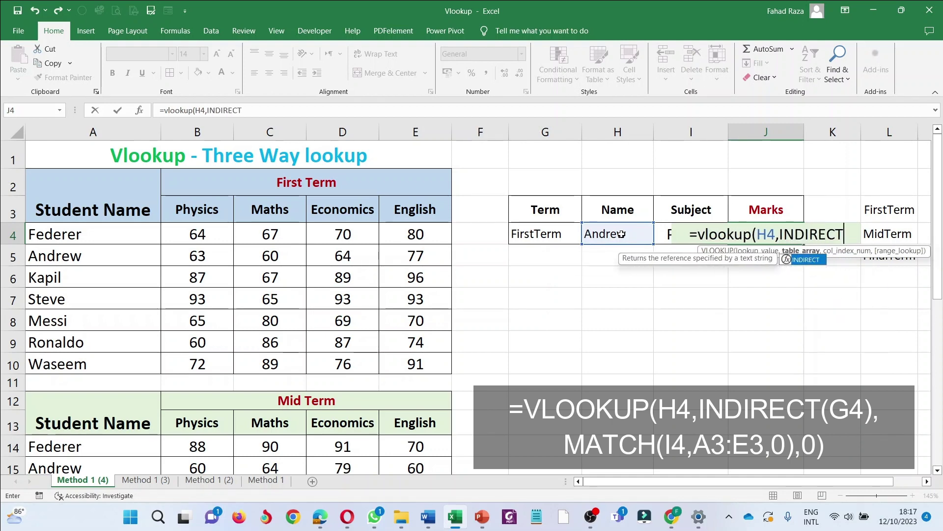
{"action": "type", "text": "("}
{"action": "left_click", "coordinate": [537, 233]}
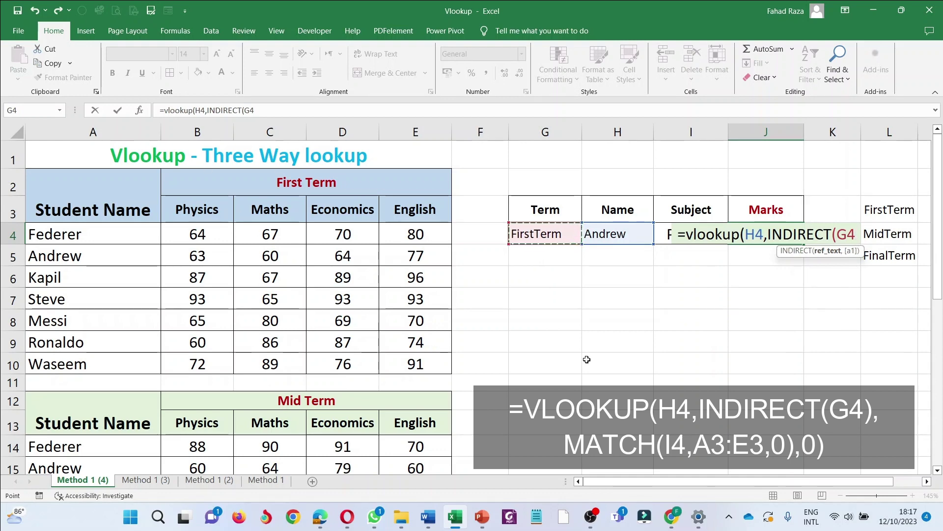
{"action": "type", "text": "),"}
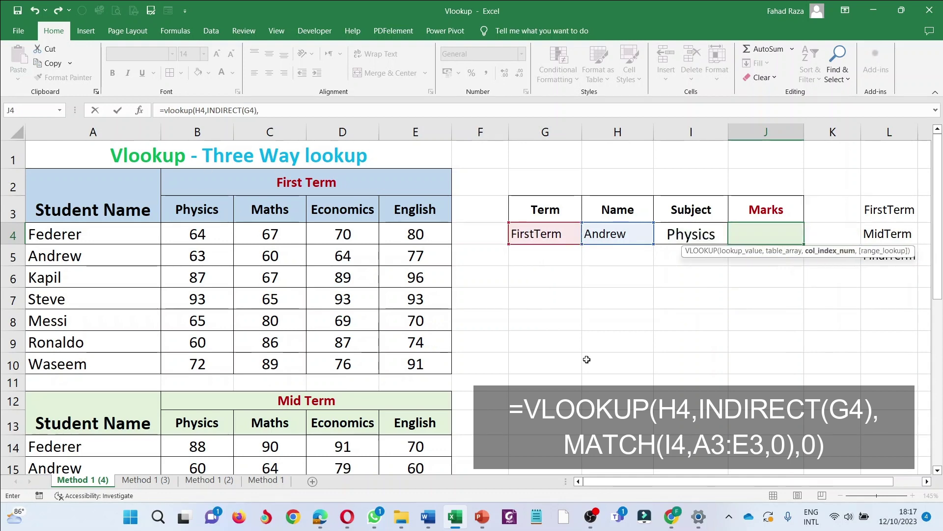
{"action": "type", "text": "match"}
{"action": "key", "text": "BackSpace"}
{"action": "key", "text": "BackSpace"}
{"action": "key", "text": "BackSpace"}
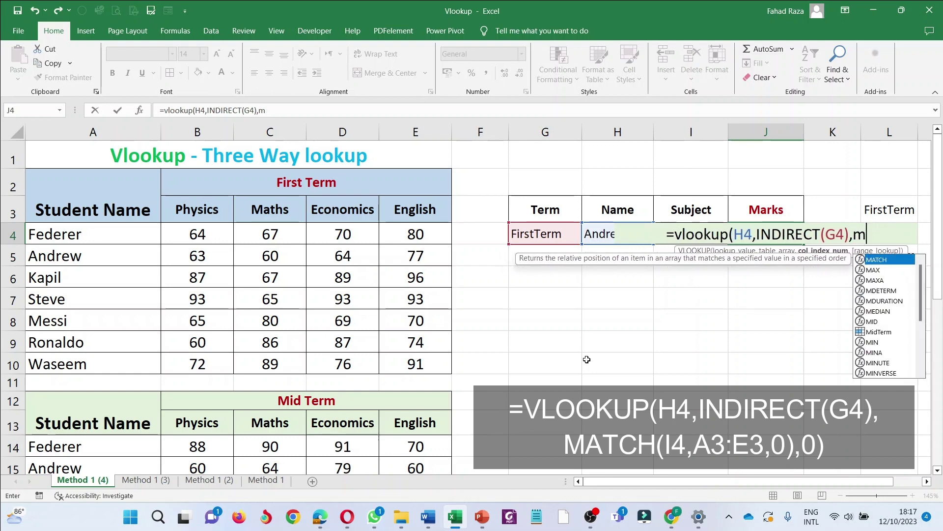
{"action": "key", "text": "BackSpace"}
{"action": "type", "text": "MATCH"}
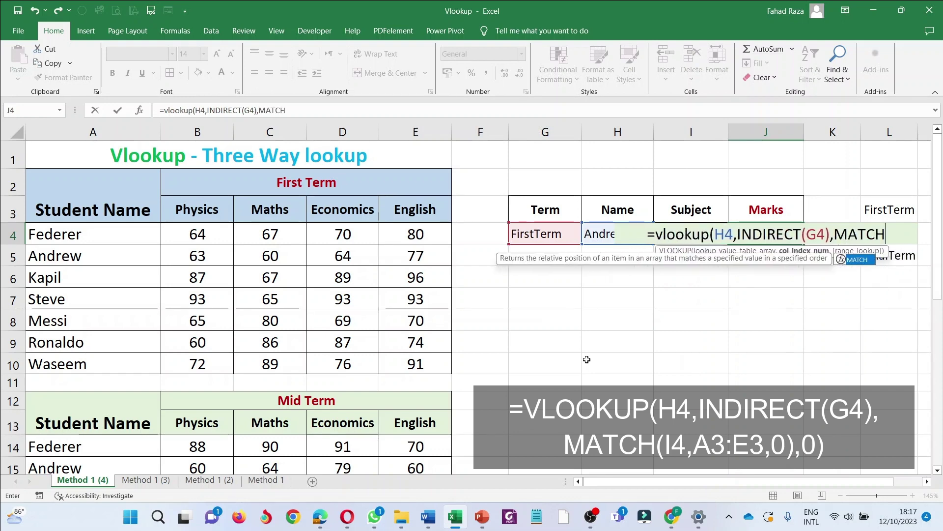
{"action": "type", "text": "("}
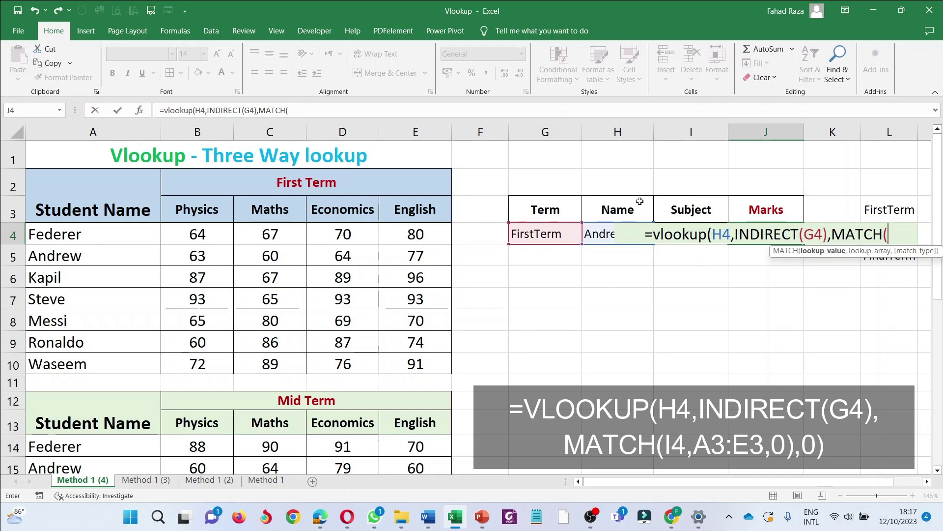
{"action": "left_click", "coordinate": [684, 207]}
{"action": "left_click", "coordinate": [694, 241]}
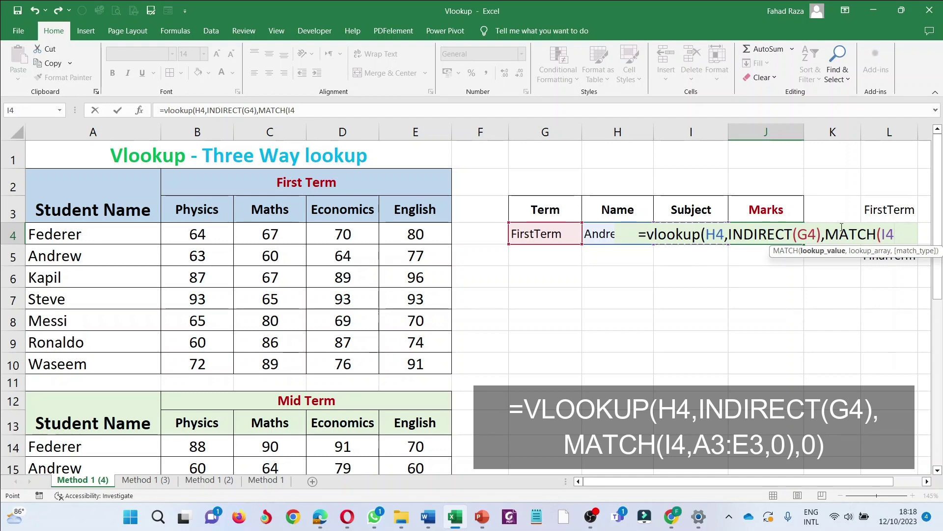
{"action": "type", "text": ","}
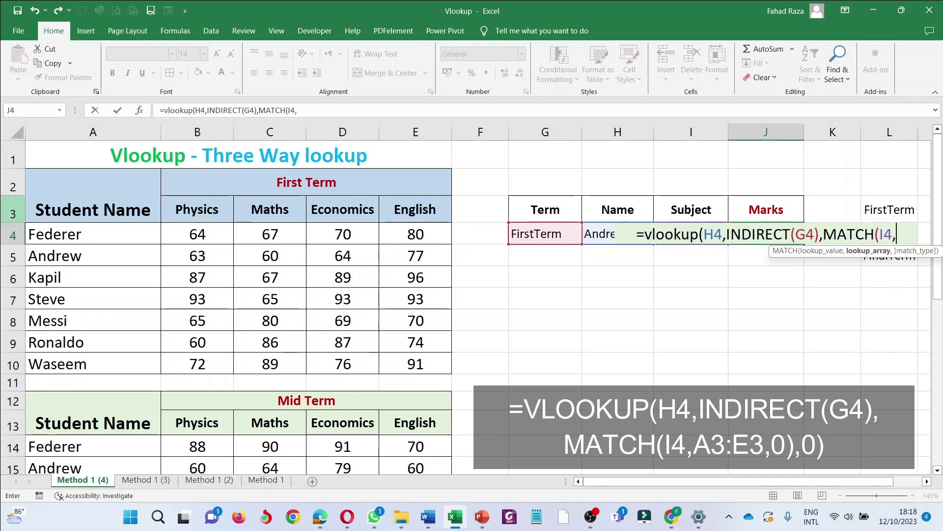
{"action": "type", "text": "A"}
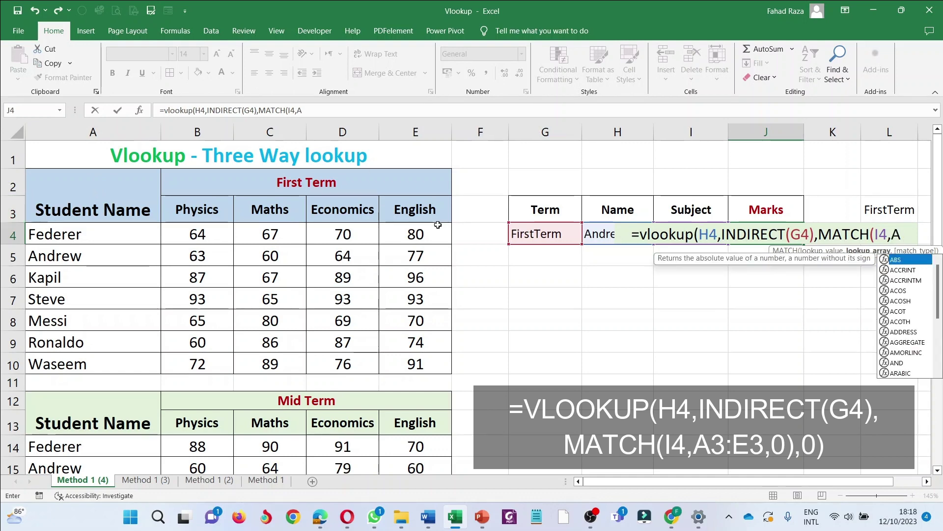
{"action": "type", "text": "3:E"}
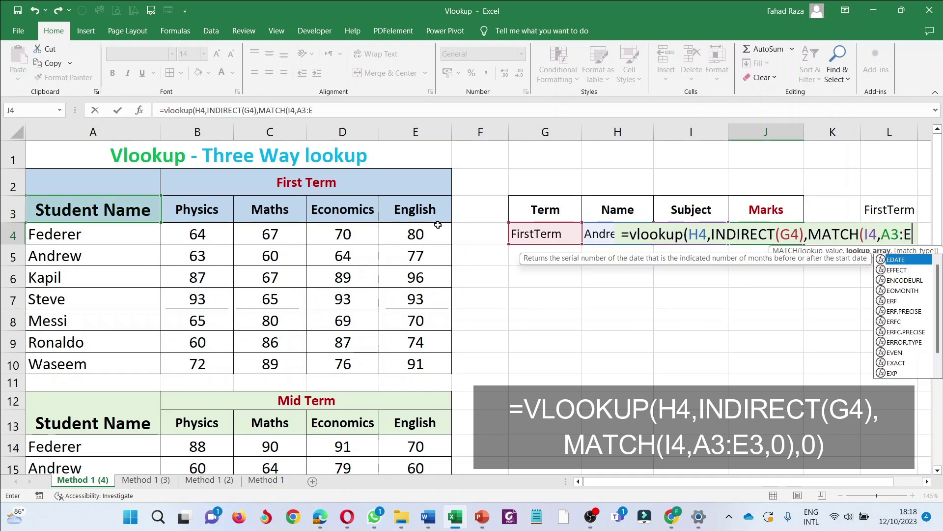
{"action": "type", "text": "3"}
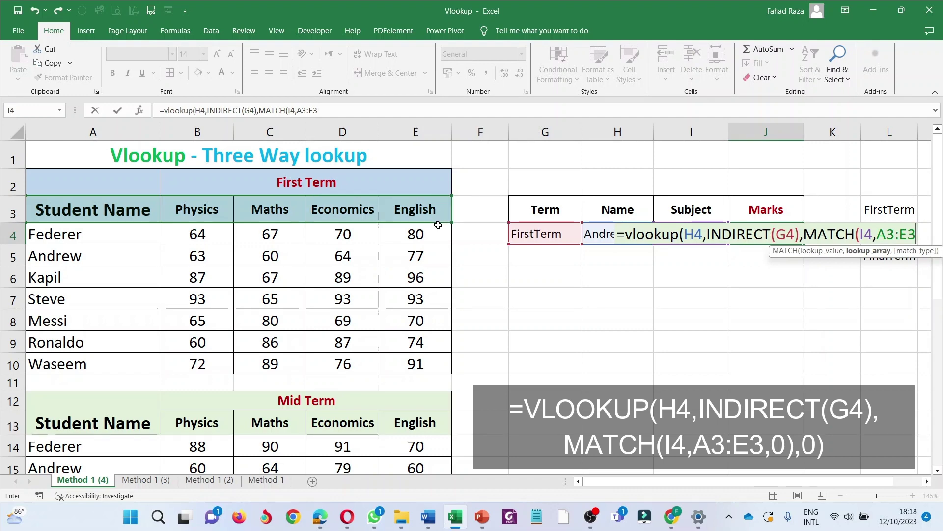
{"action": "type", "text": ","}
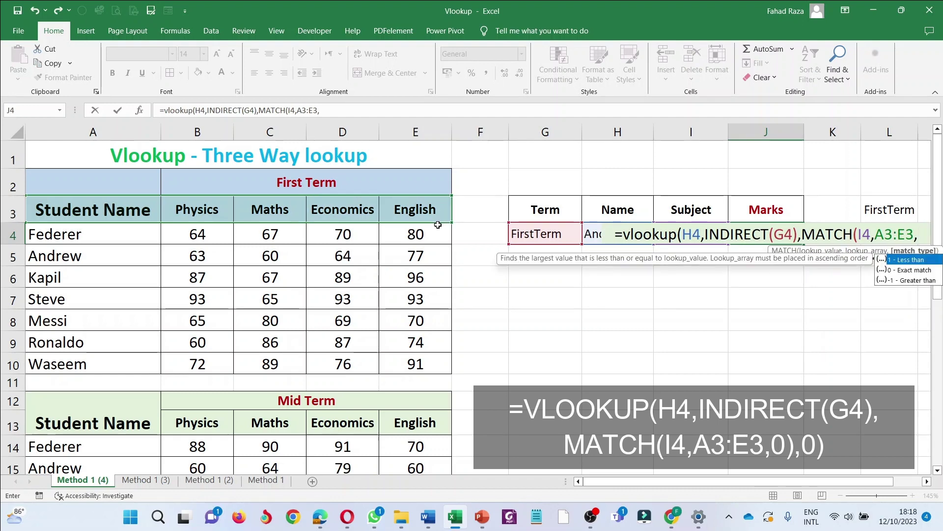
{"action": "type", "text": "0)"}
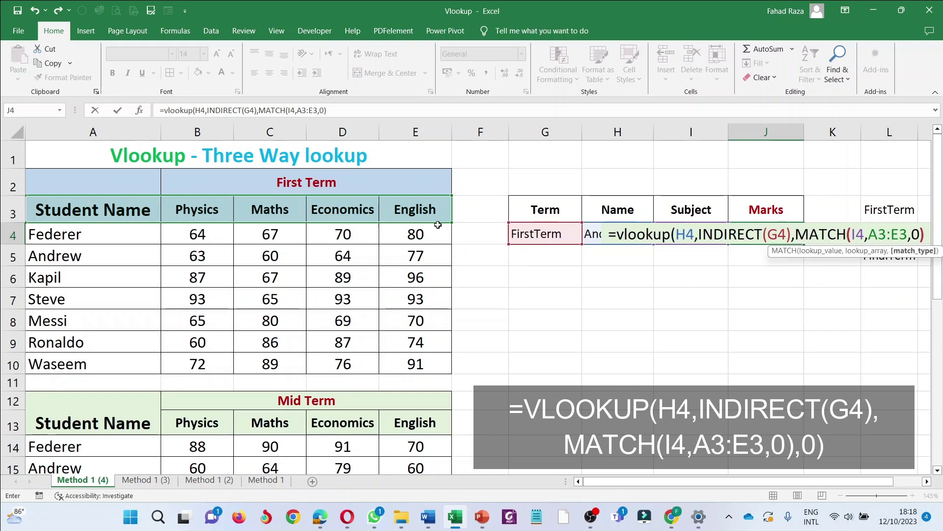
{"action": "type", "text": ",0)"}
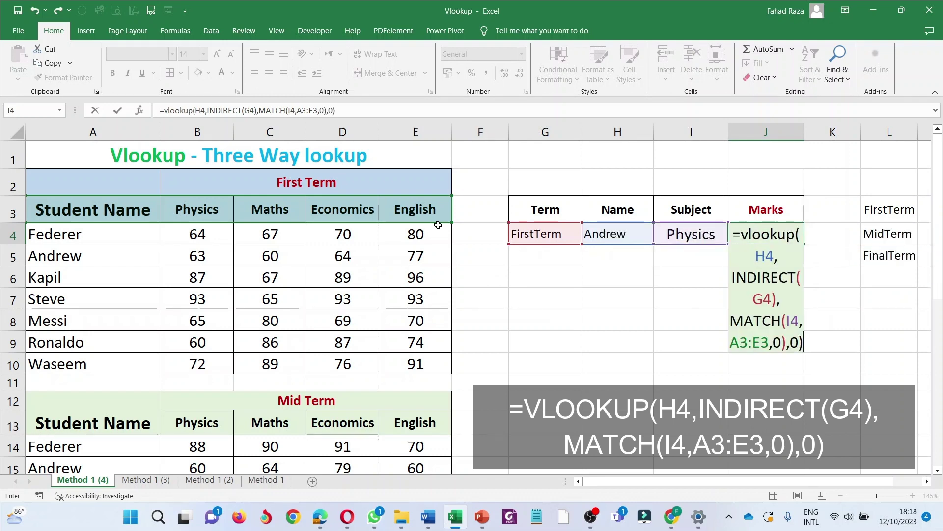
{"action": "key", "text": "ctrl+Return"}
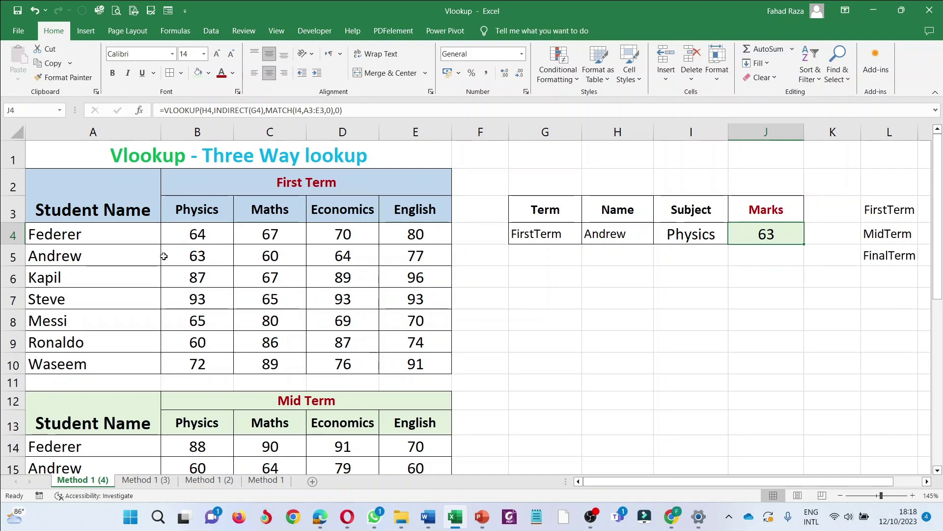
Confirm the 63 result, then switch the subject to Maths and the student to Steve
{"action": "left_click", "coordinate": [209, 247]}
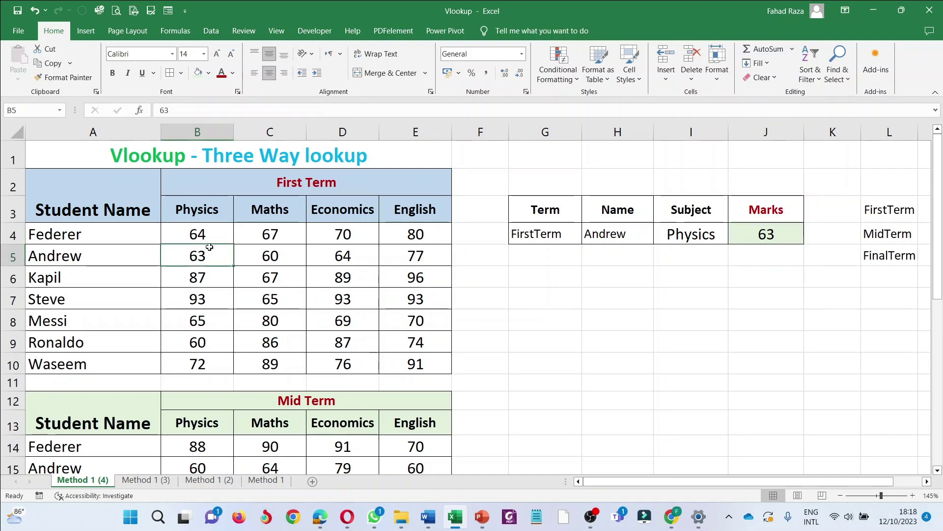
{"action": "left_click", "coordinate": [789, 234]}
{"action": "left_click", "coordinate": [688, 235]}
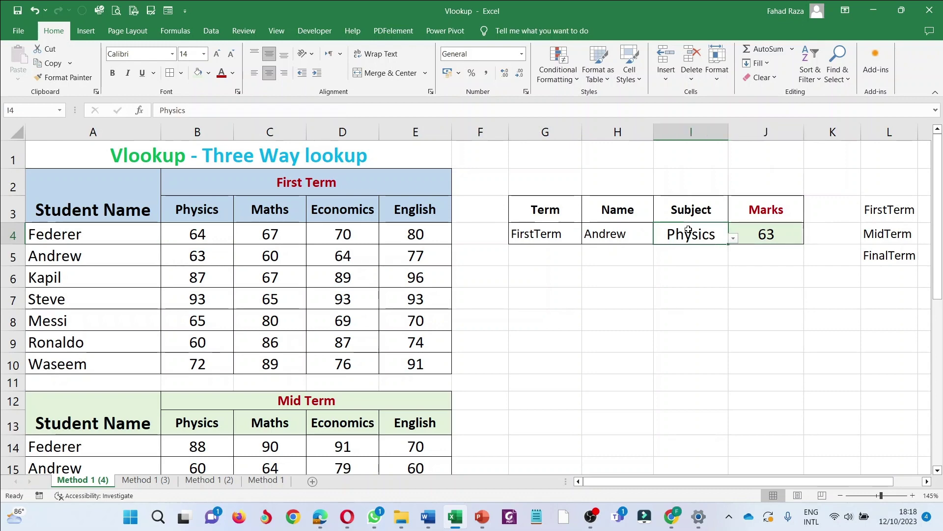
{"action": "left_click", "coordinate": [734, 239]}
{"action": "left_click", "coordinate": [686, 260]}
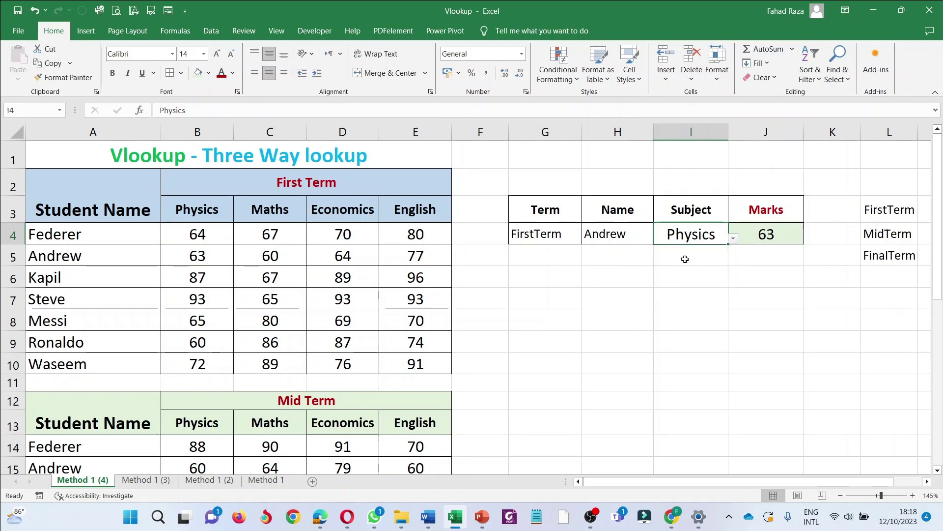
{"action": "left_click", "coordinate": [635, 236]}
{"action": "left_click", "coordinate": [658, 239]}
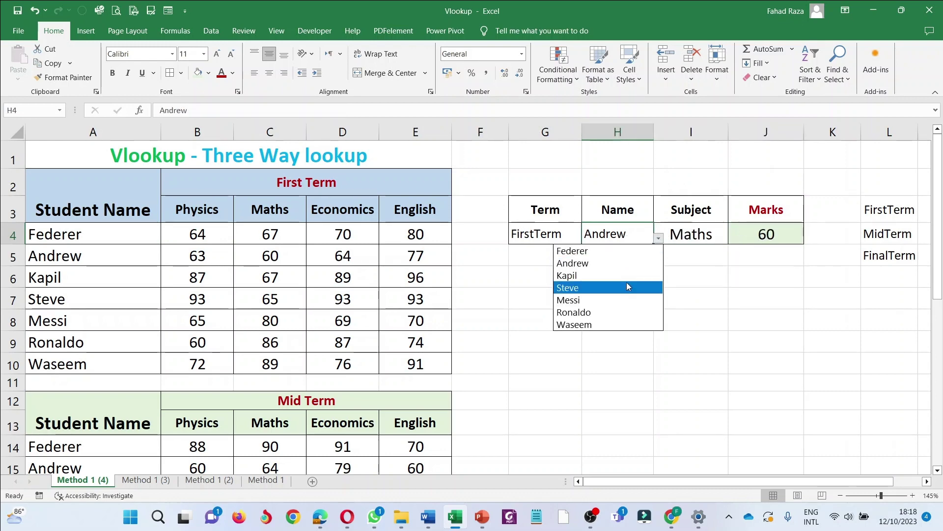
{"action": "left_click", "coordinate": [626, 282]}
{"action": "left_click", "coordinate": [579, 234]}
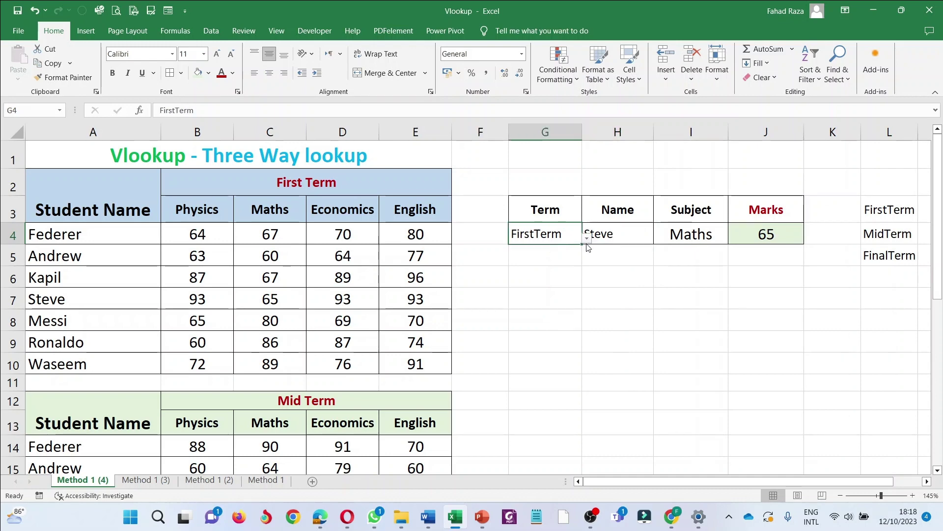
Set the term to MidTerm, then FinalTerm, so J4 shows 94
{"action": "left_click", "coordinate": [587, 238]}
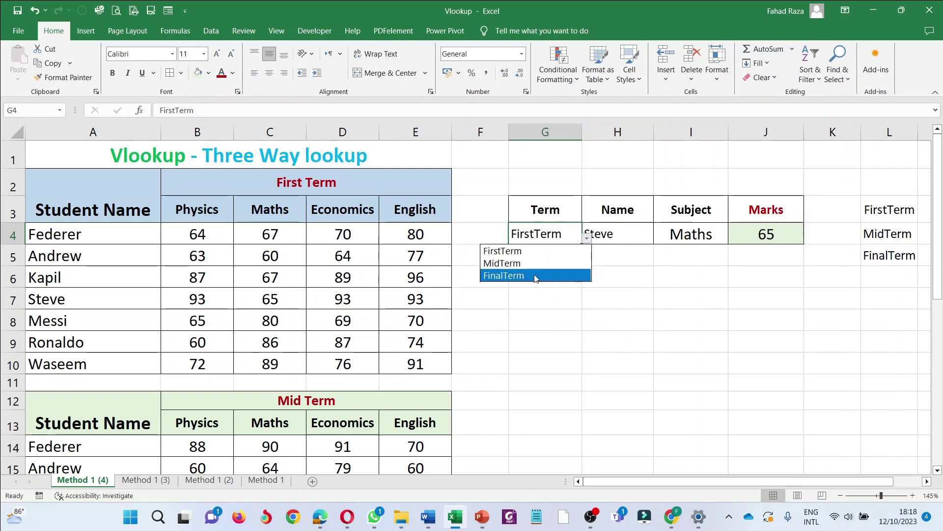
{"action": "left_click", "coordinate": [526, 263]}
{"action": "scroll", "coordinate": [258, 442], "scroll_direction": "down", "scroll_amount": 3}
{"action": "scroll", "coordinate": [258, 437], "scroll_direction": "up", "scroll_amount": 1}
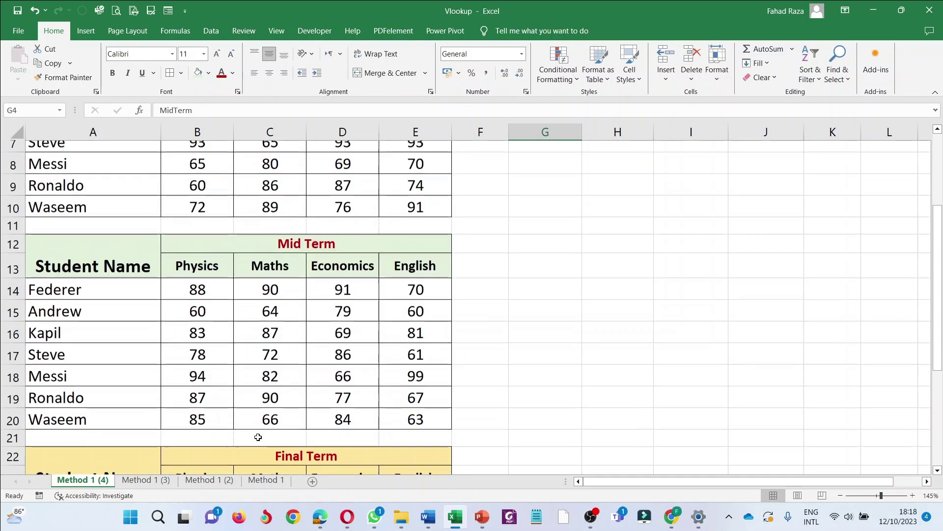
{"action": "scroll", "coordinate": [258, 437], "scroll_direction": "up", "scroll_amount": 2}
{"action": "left_click", "coordinate": [587, 238]}
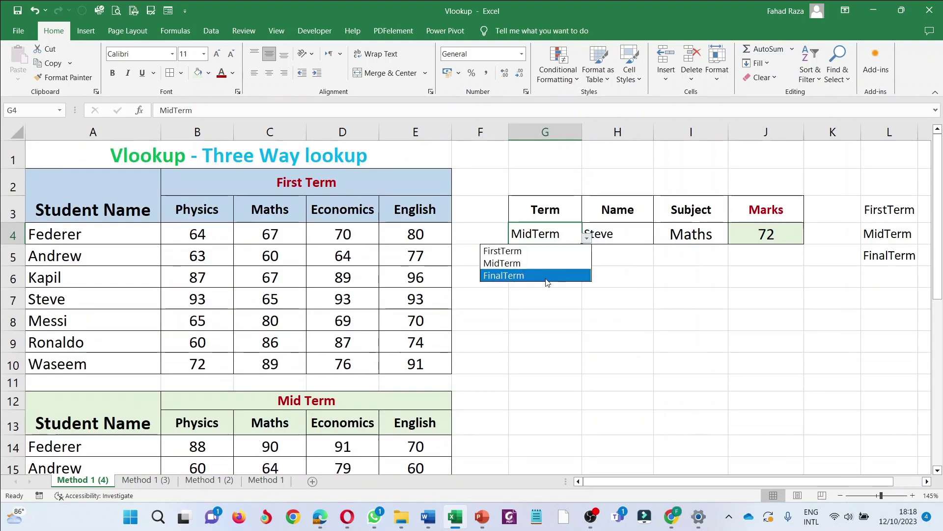
{"action": "left_click", "coordinate": [540, 274]}
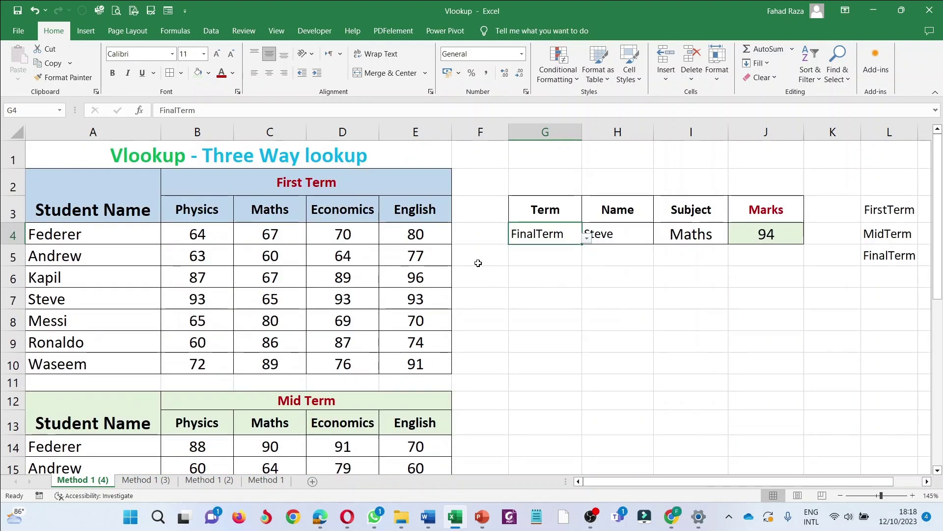